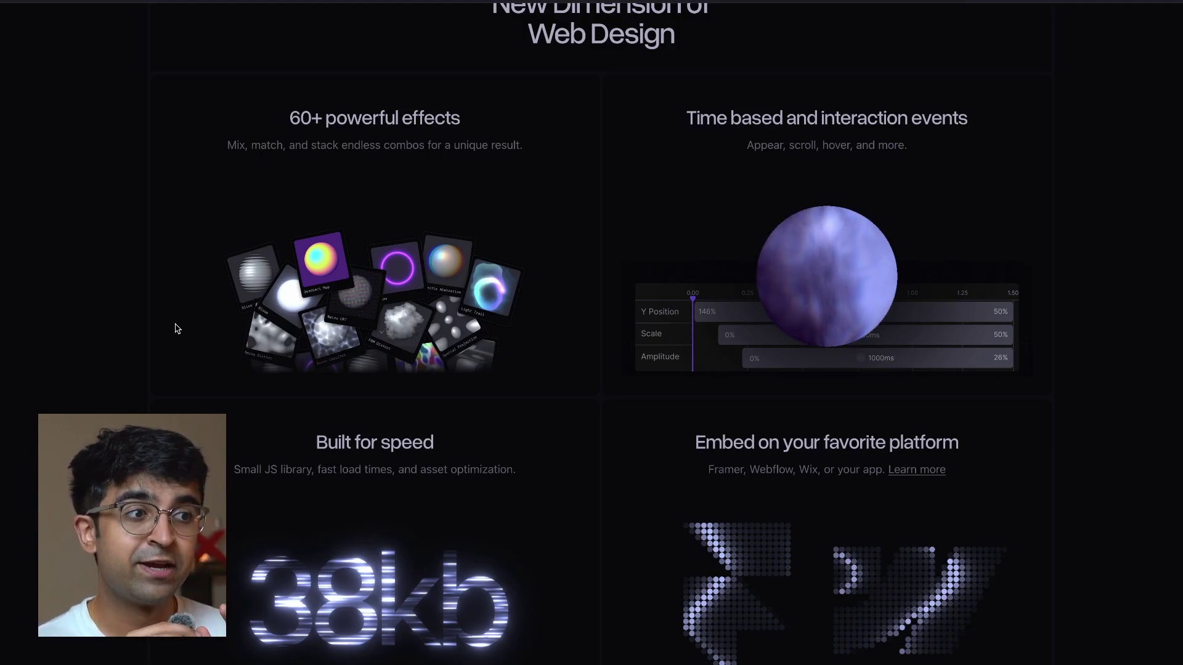
- Browse the Community gallery, preview the Firmament disc project, then go back to the Dashboard
scroll(1085, 251, down, 9)
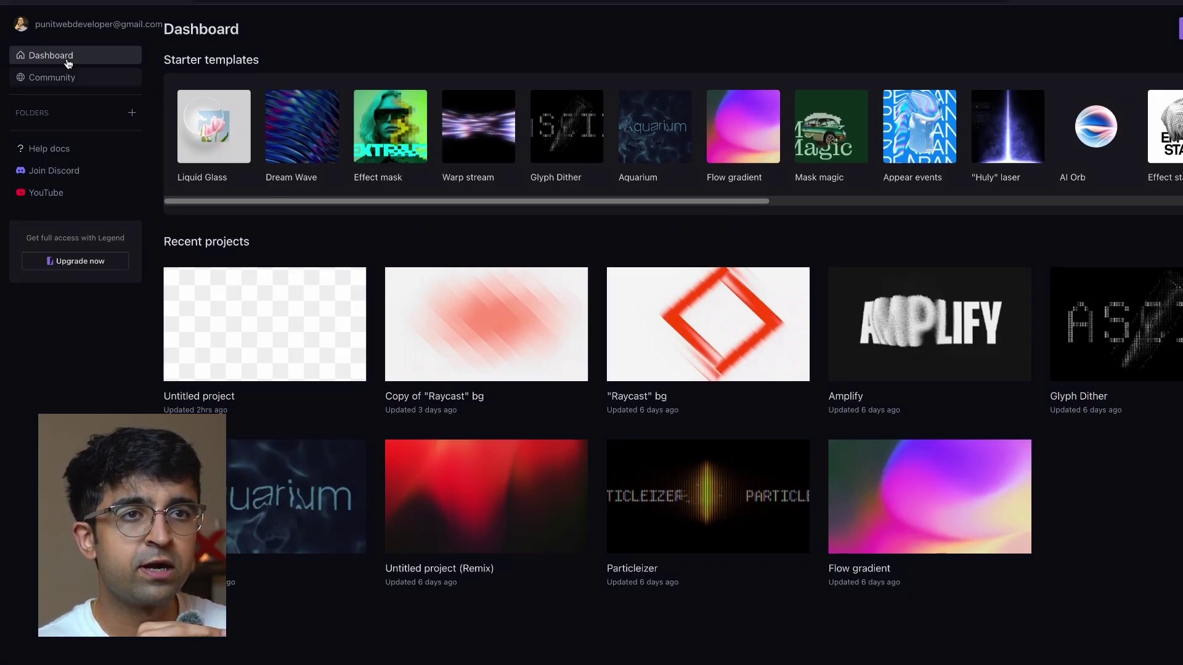
click(72, 81)
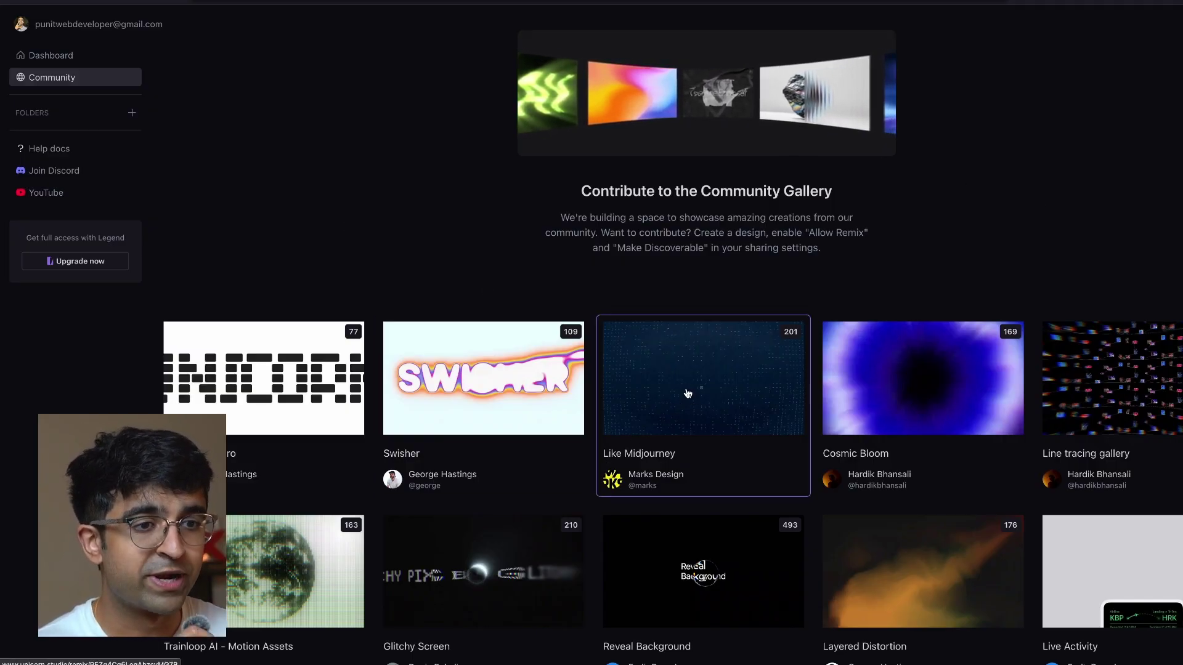
scroll(613, 411, down, 3)
scroll(573, 425, down, 1)
click(510, 562)
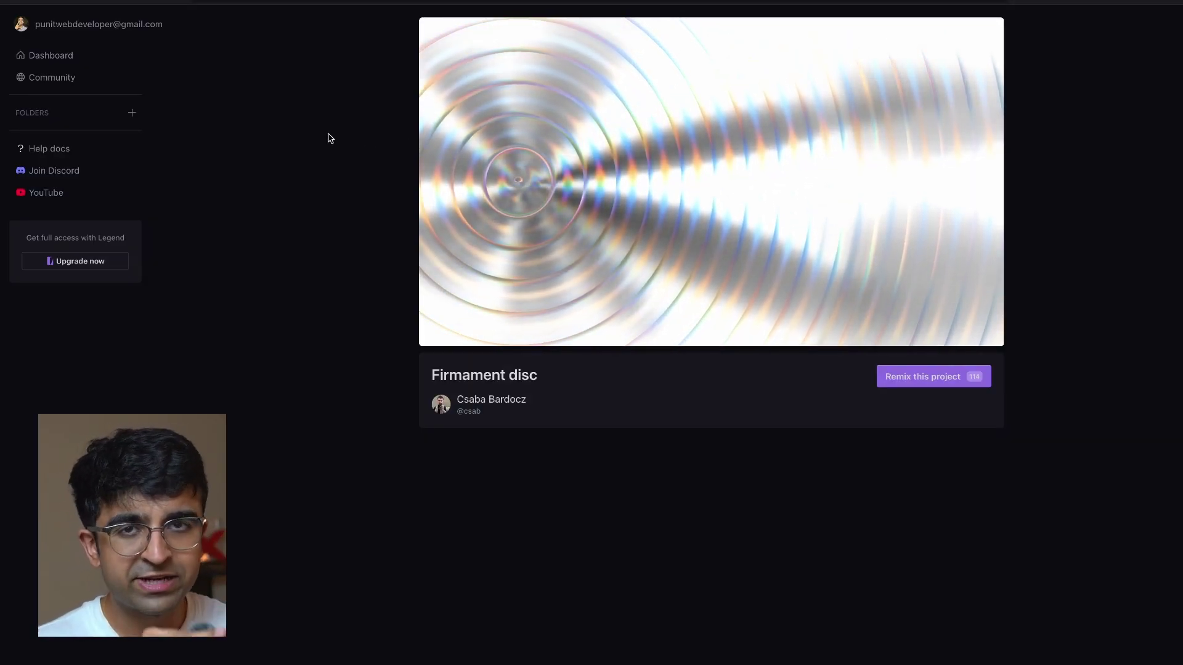
click(54, 55)
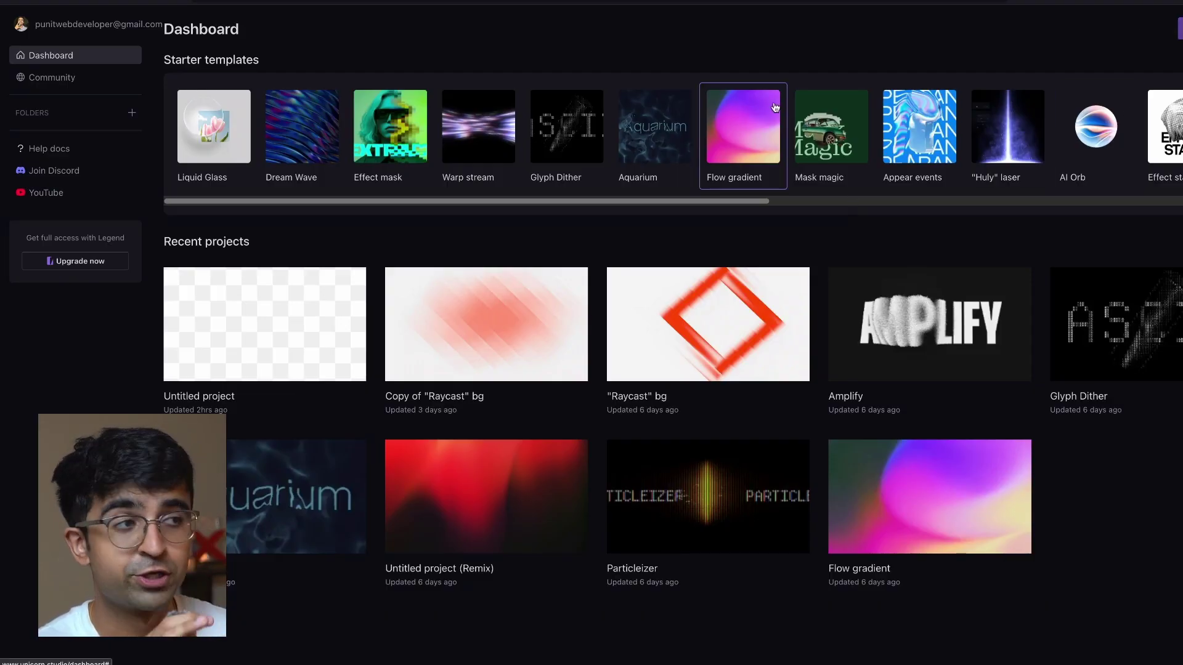
- Create a new blank Untitled project and browse the 3D shapes collection
click(1178, 28)
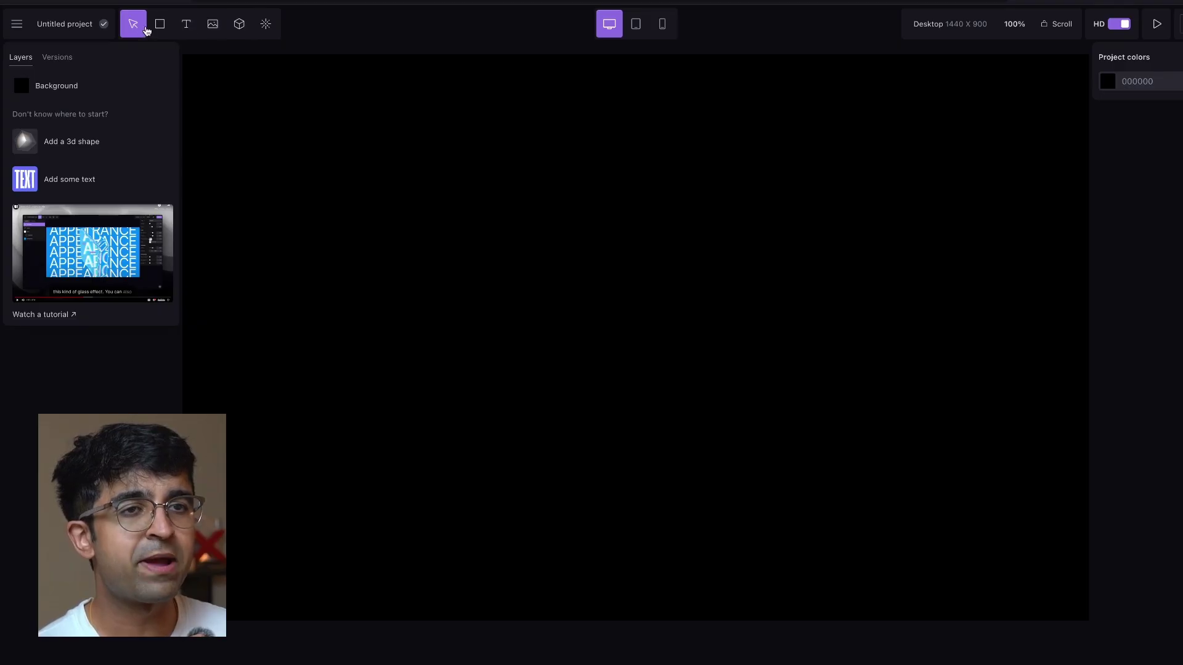
click(240, 28)
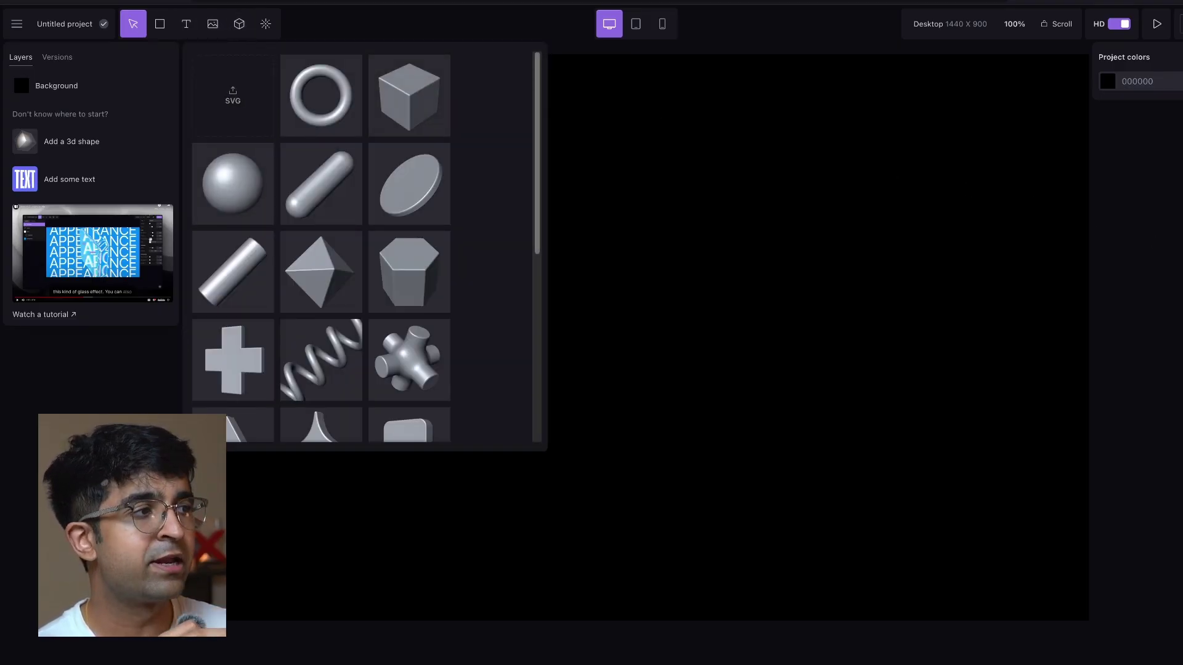
scroll(333, 275, down, 5)
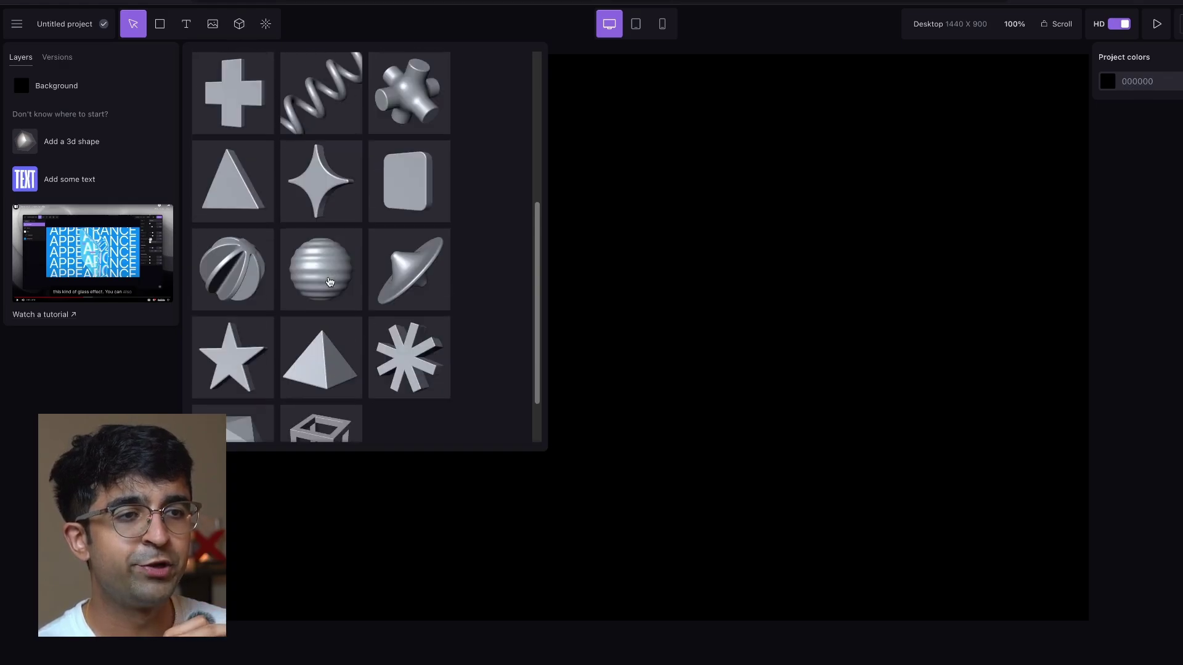
scroll(401, 330, up, 5)
scroll(401, 330, down, 5)
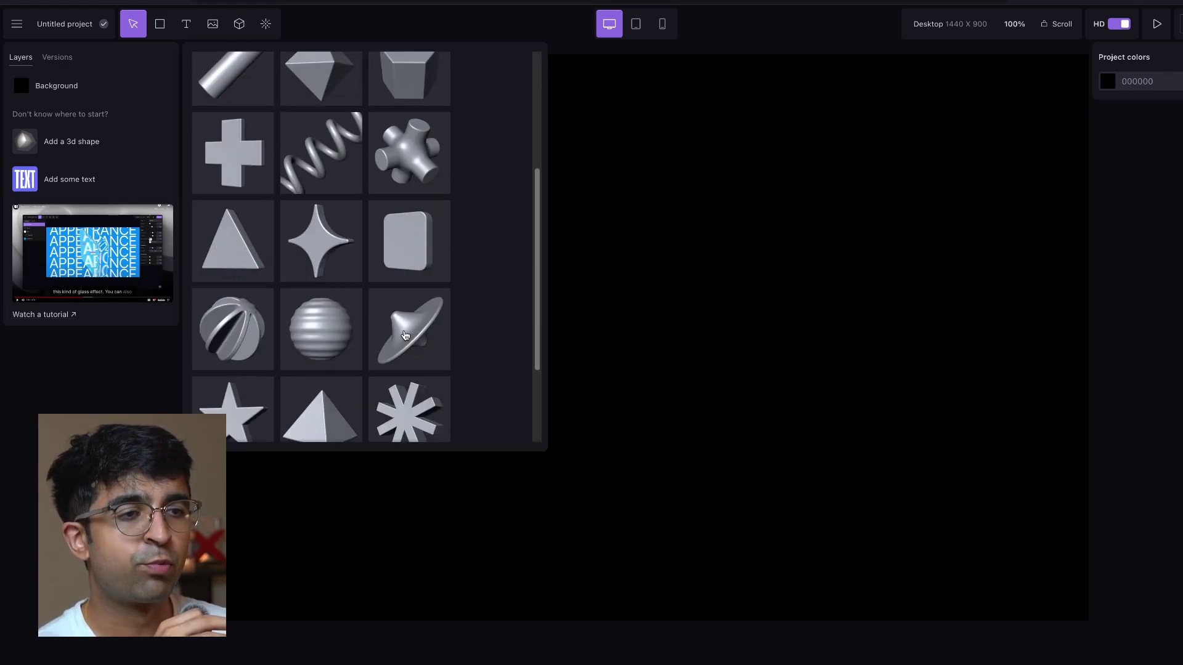
- Add the asterisk 3D shape, make it smoother and thicker, then change it to Rippled Sphere
click(411, 335)
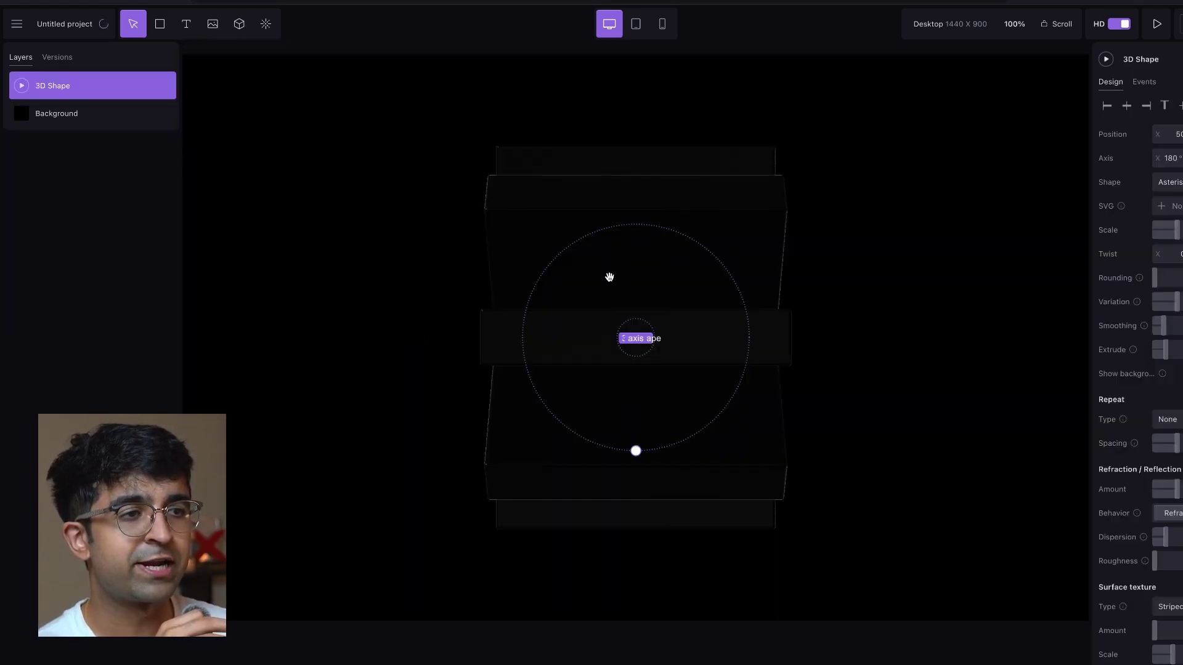
drag(911, 368, 795, 370)
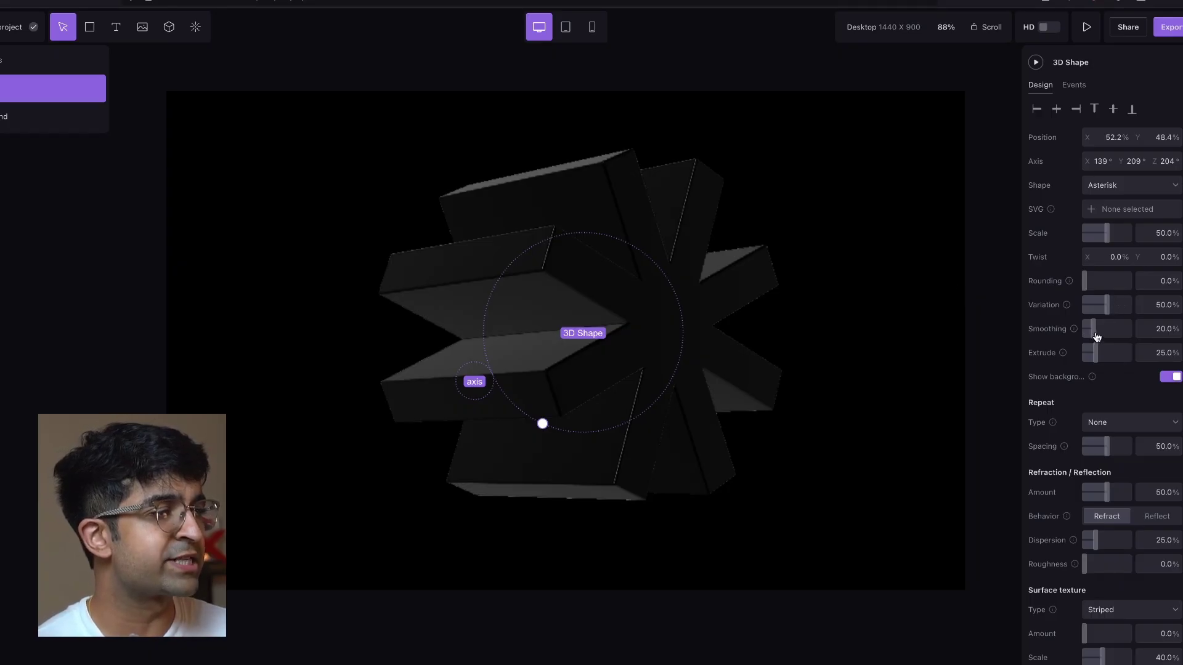
mouse_move(1096, 336)
mouse_down()
mouse_move(1114, 349)
mouse_move(1087, 352)
mouse_move(1098, 352)
mouse_up()
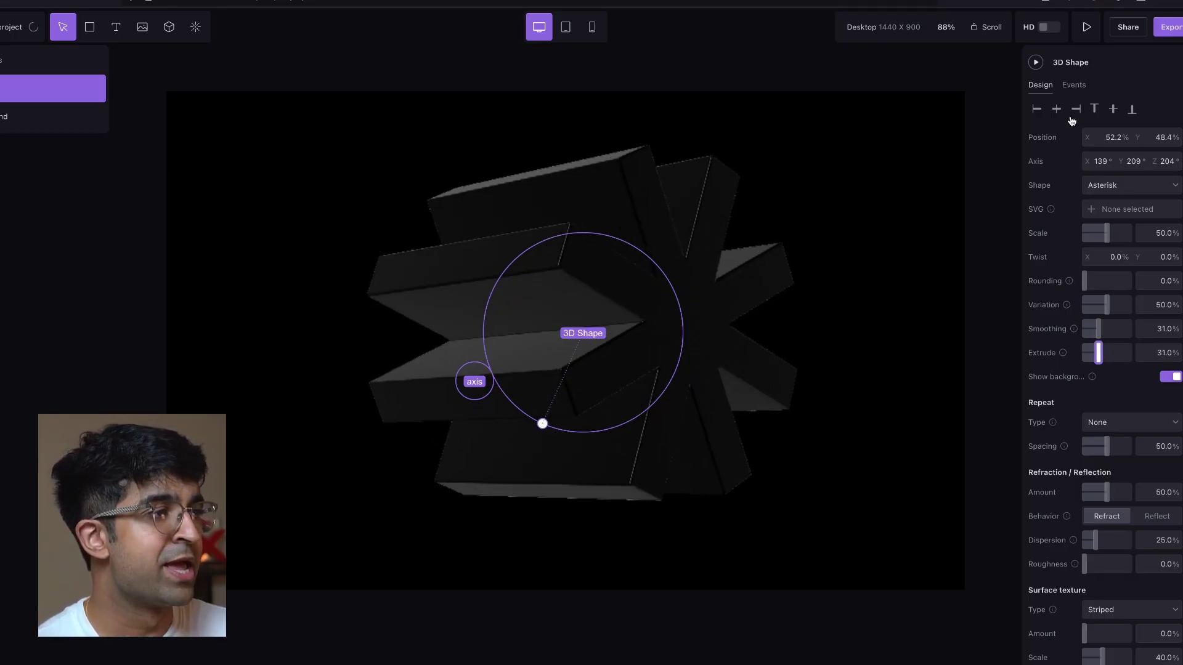
click(1095, 212)
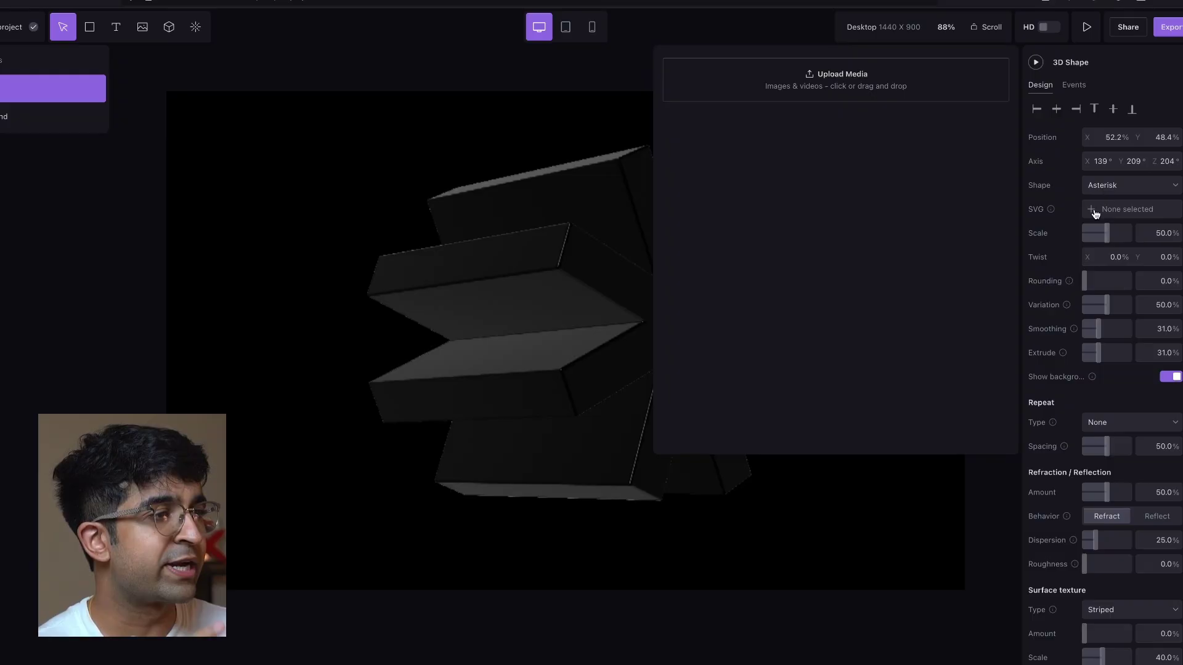
click(1097, 186)
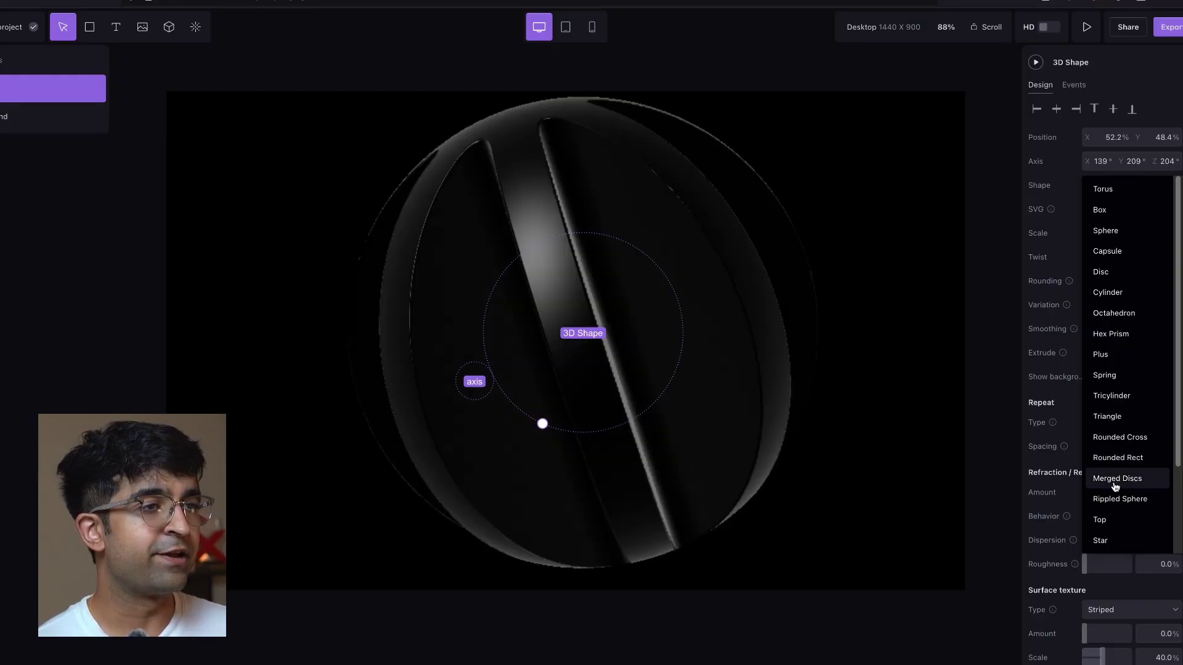
click(1117, 497)
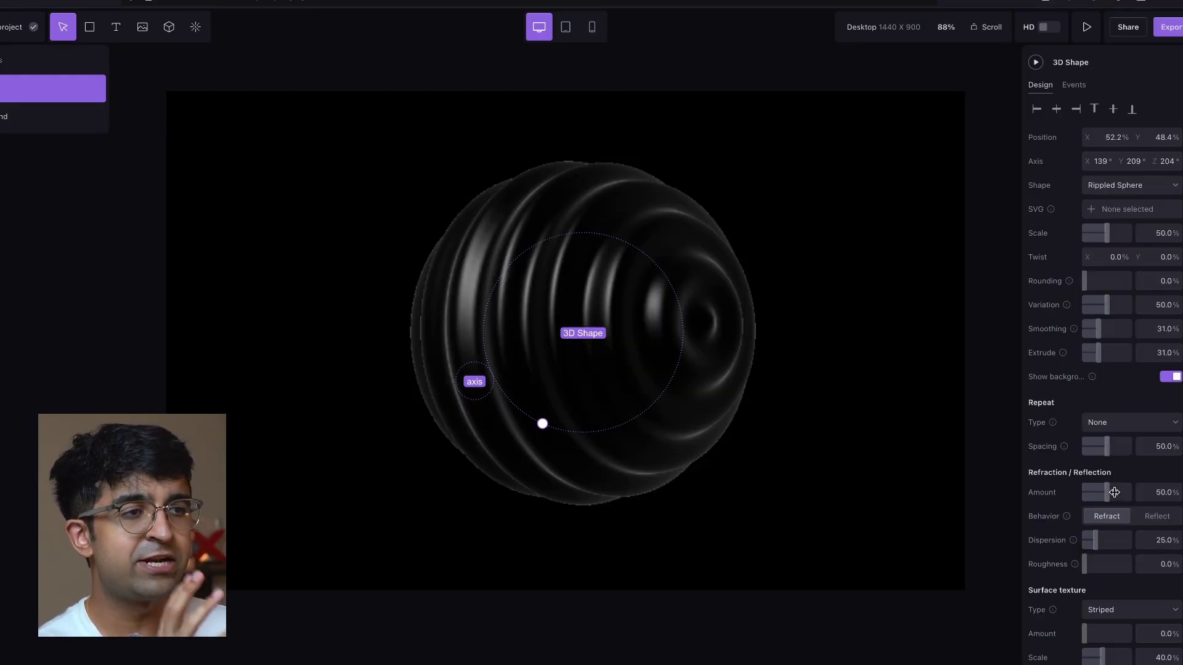
- Set the sphere's refraction to 32%, dispersion to 22% and roughness to 13%
click(1163, 377)
click(1164, 377)
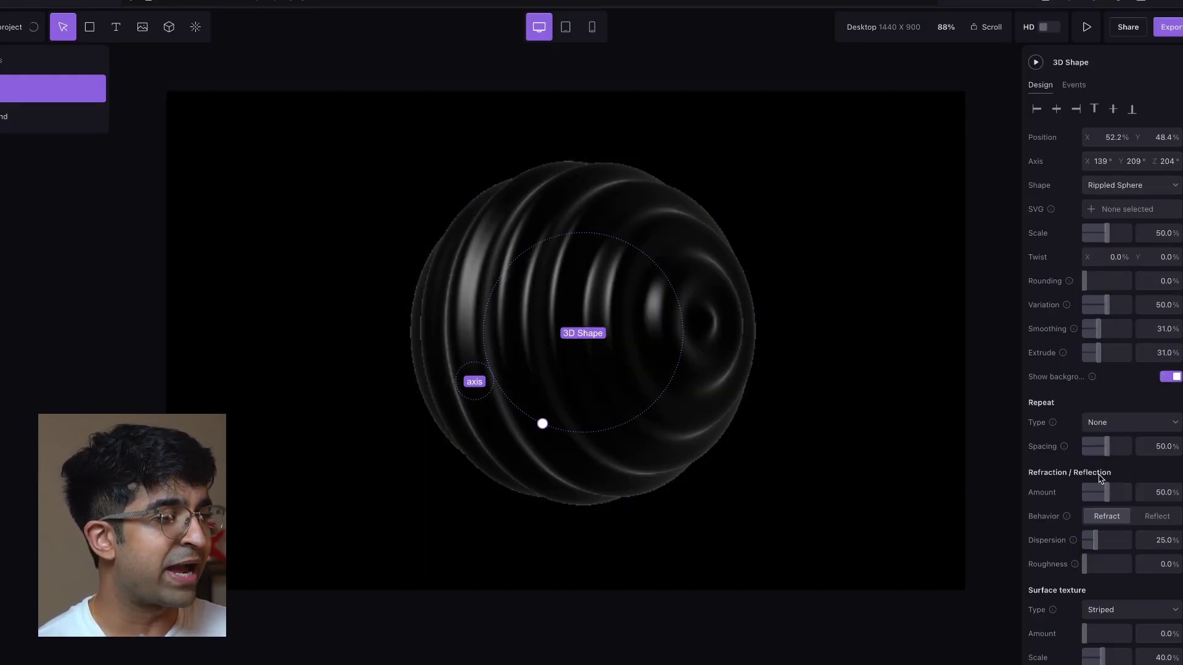
mouse_move(1110, 502)
mouse_down()
mouse_move(1087, 501)
mouse_move(1098, 500)
mouse_up()
drag(1098, 549, 1090, 574)
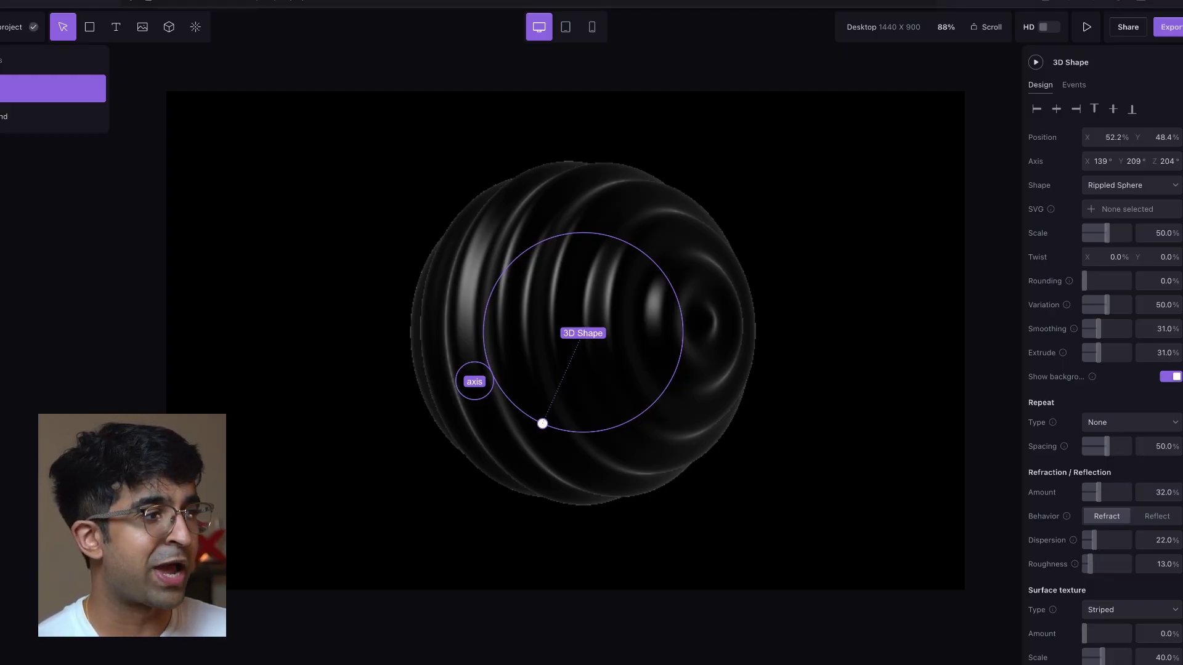
scroll(1112, 451, down, 7)
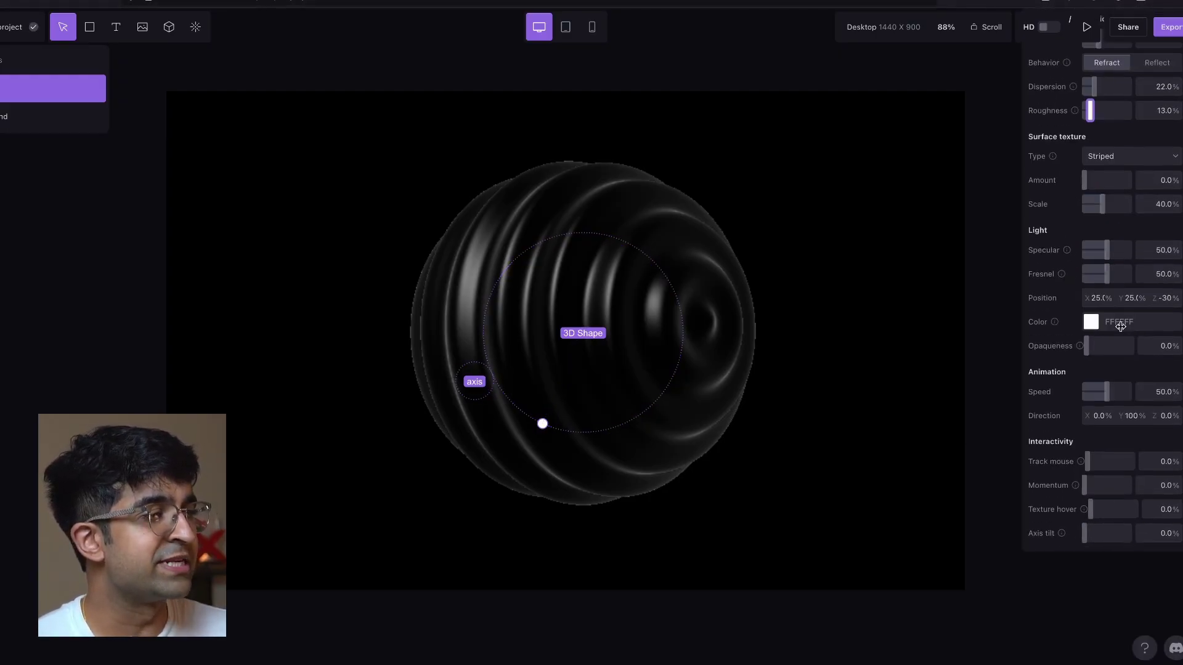
scroll(1121, 326, up, 10)
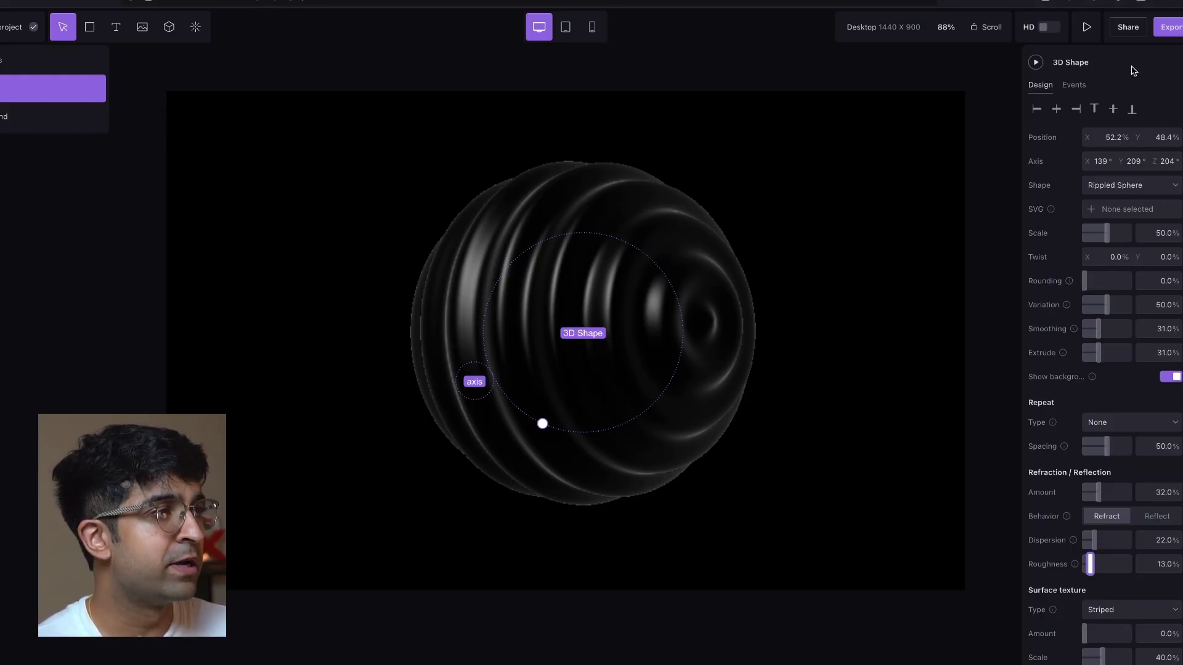
- Add an Appear event animating Fresnel from 17% to 86% and preview it
click(1082, 91)
click(1041, 107)
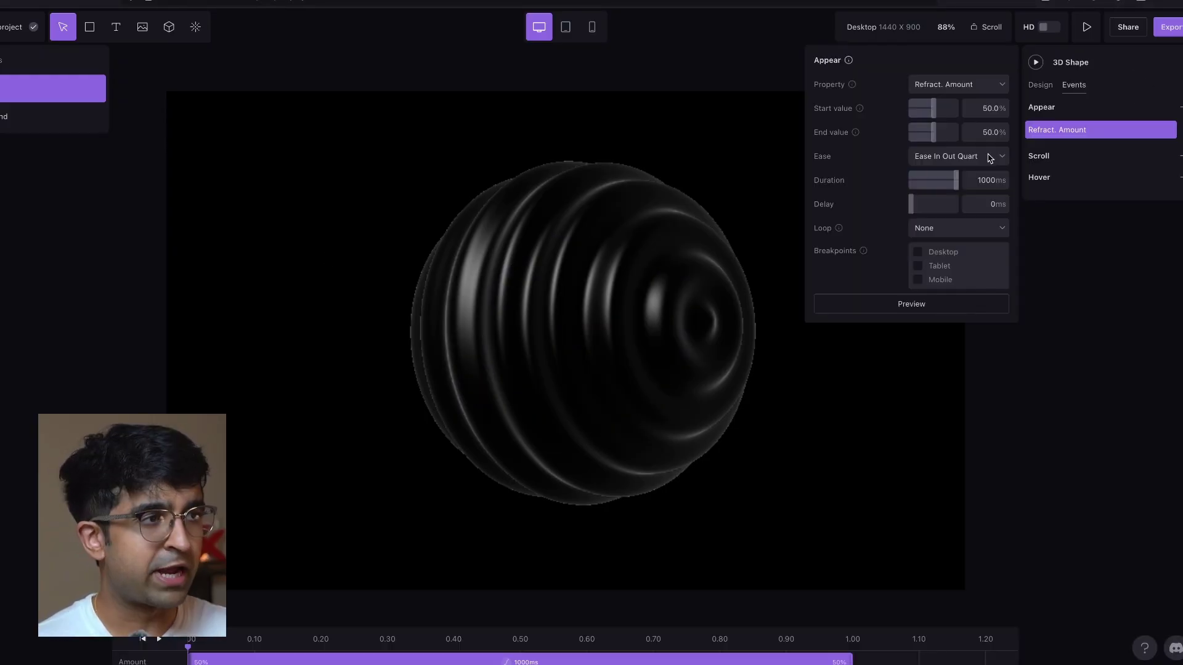
click(967, 86)
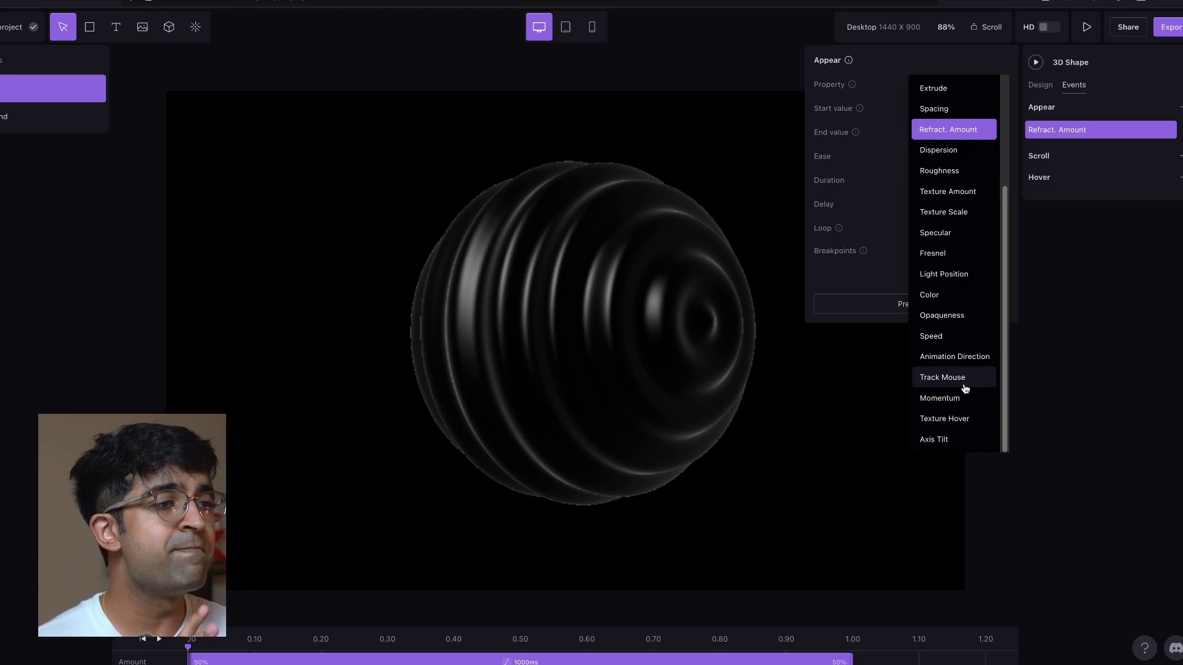
click(932, 253)
click(1035, 62)
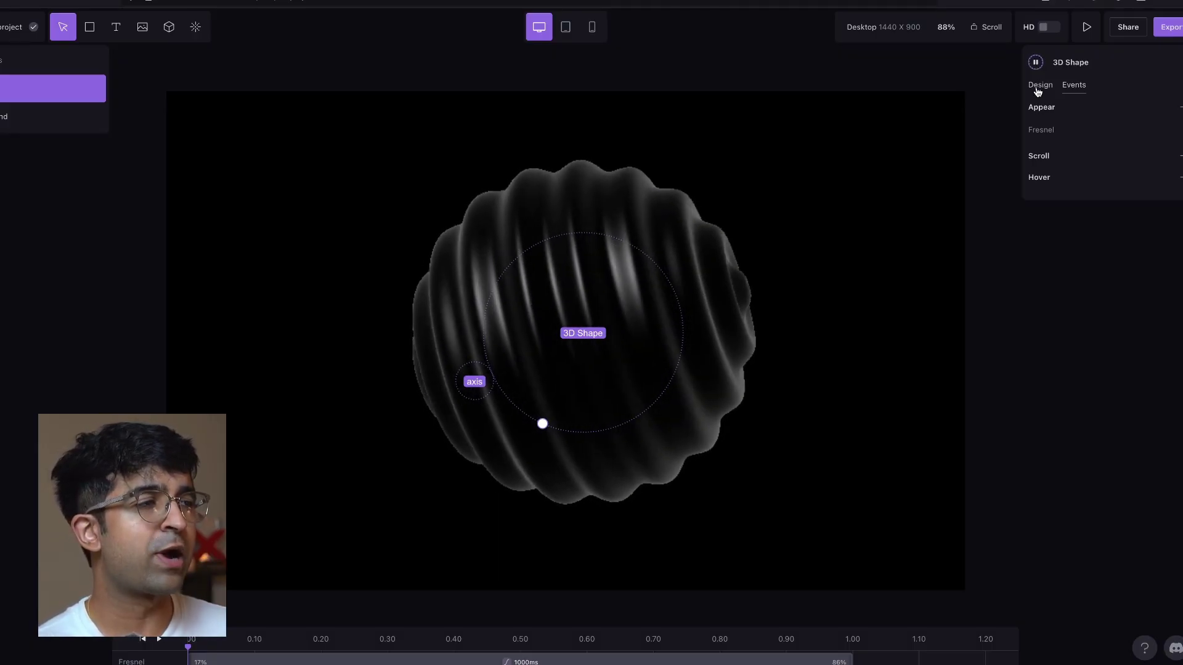
click(1036, 64)
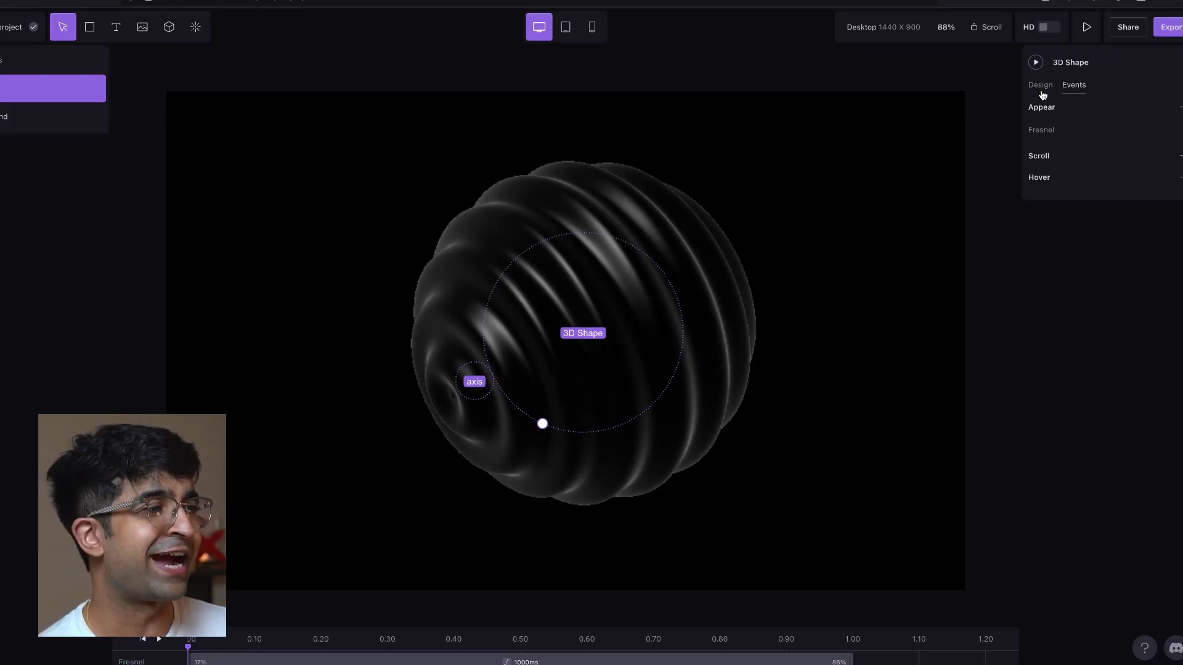
click(1147, 131)
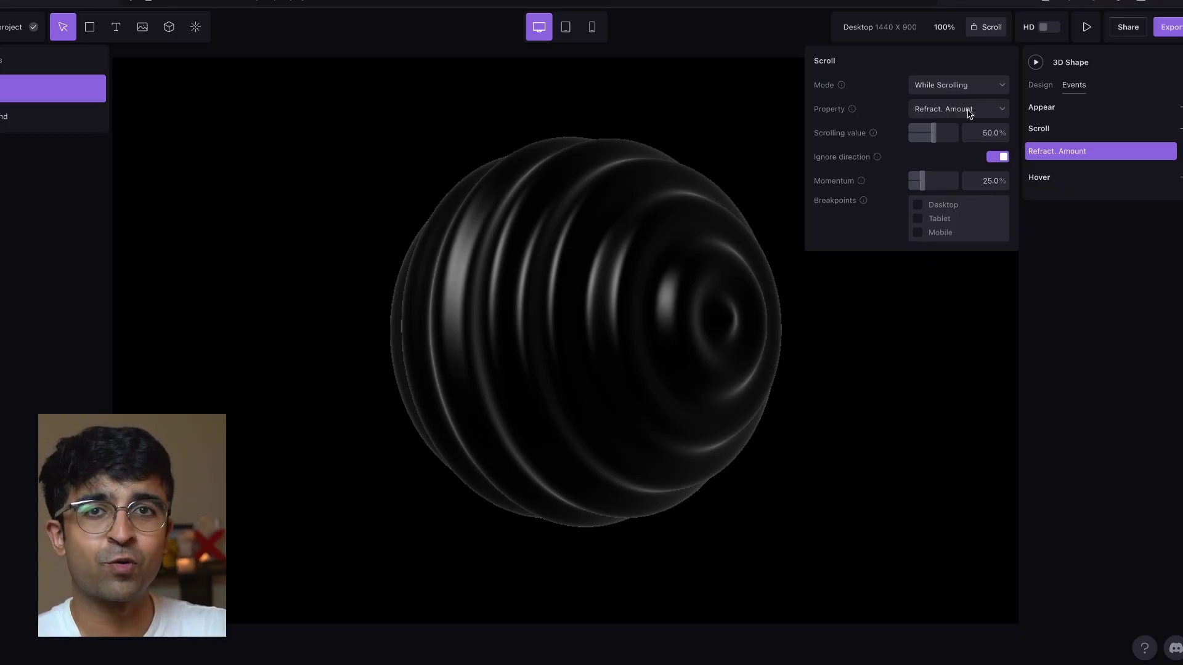
- Delete the 3D shape and add the Mouse draw light trail effect
click(567, 293)
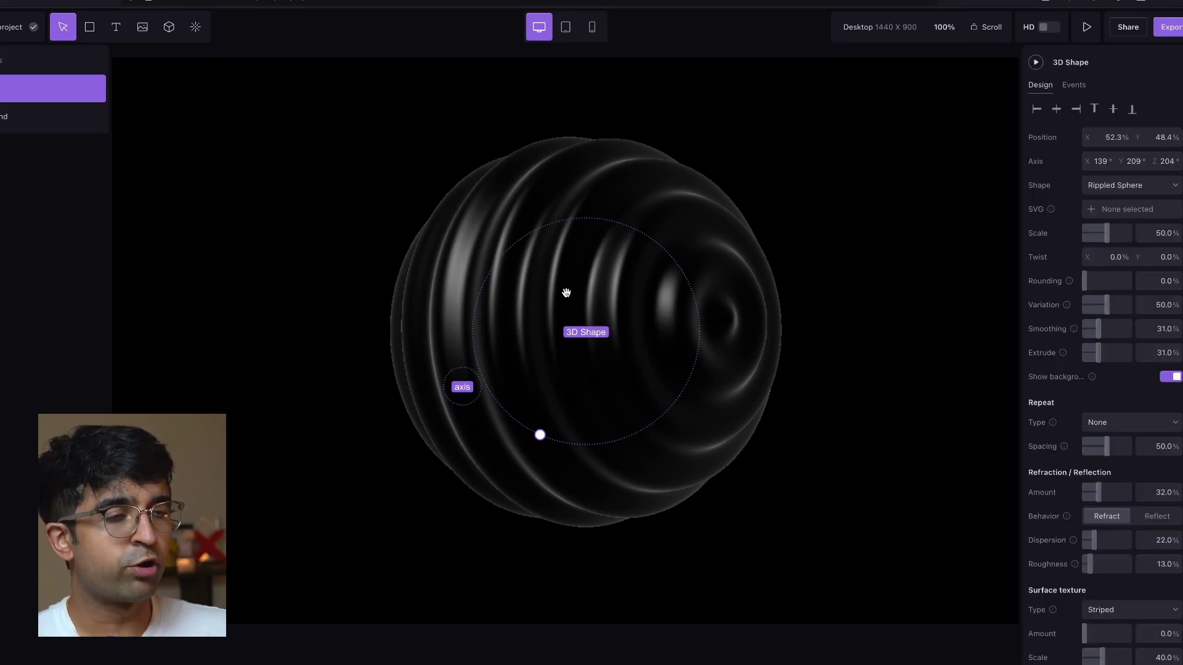
key(Delete)
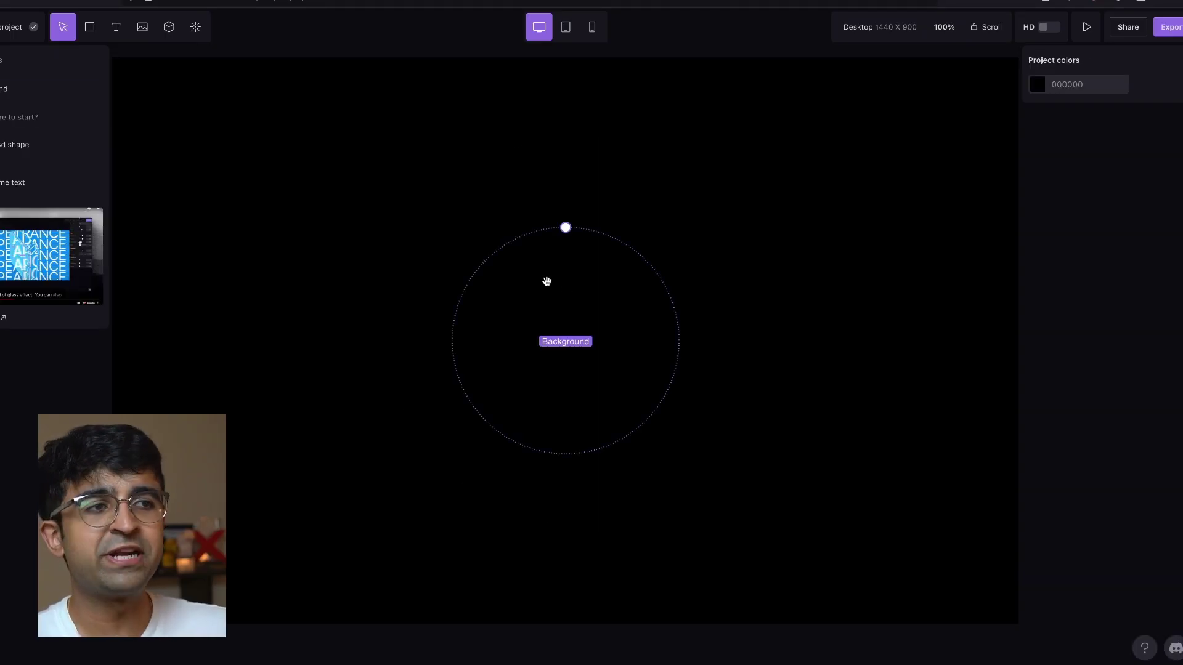
click(195, 26)
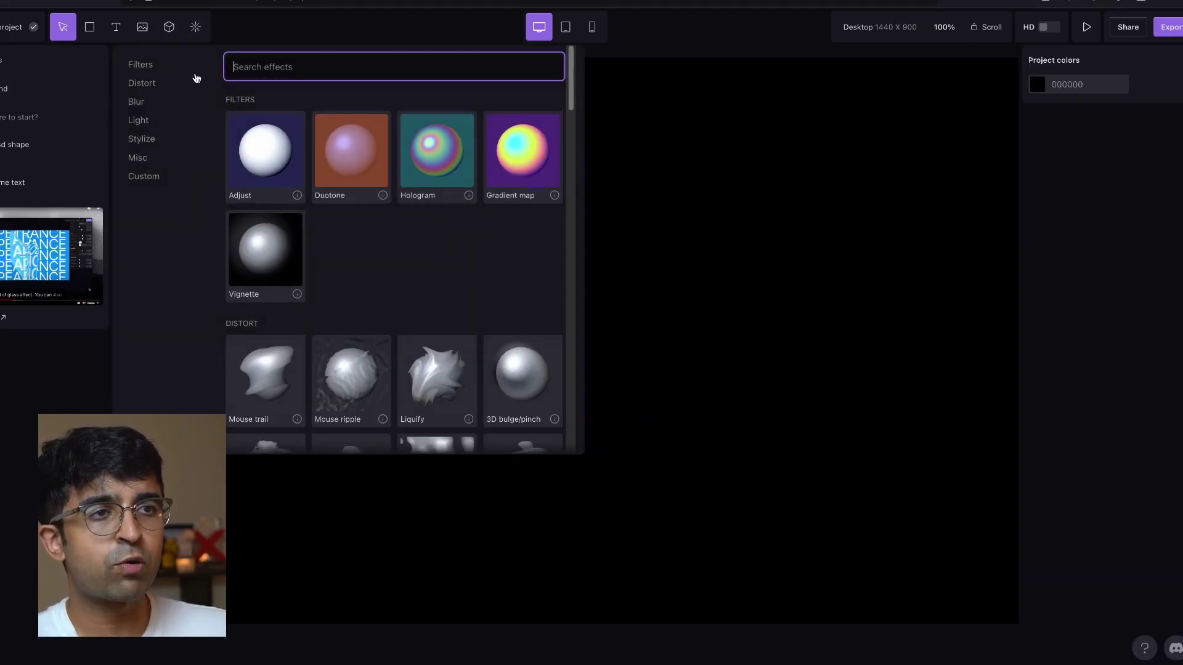
scroll(469, 253, down, 5)
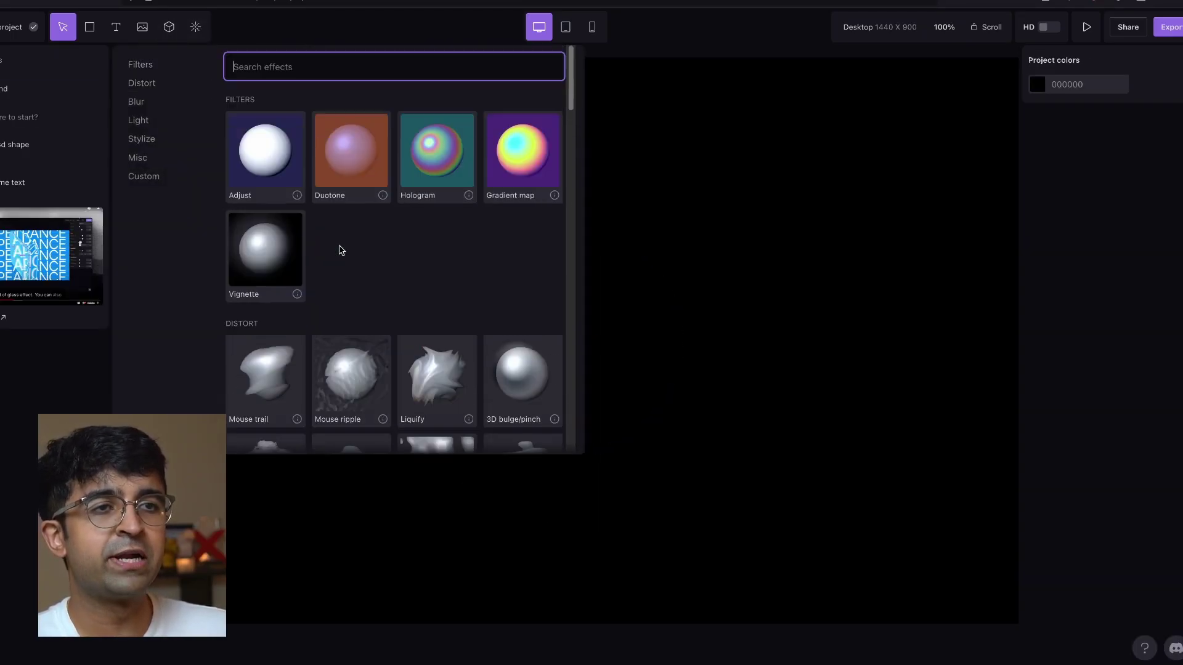
scroll(345, 252, down, 8)
scroll(369, 287, down, 3)
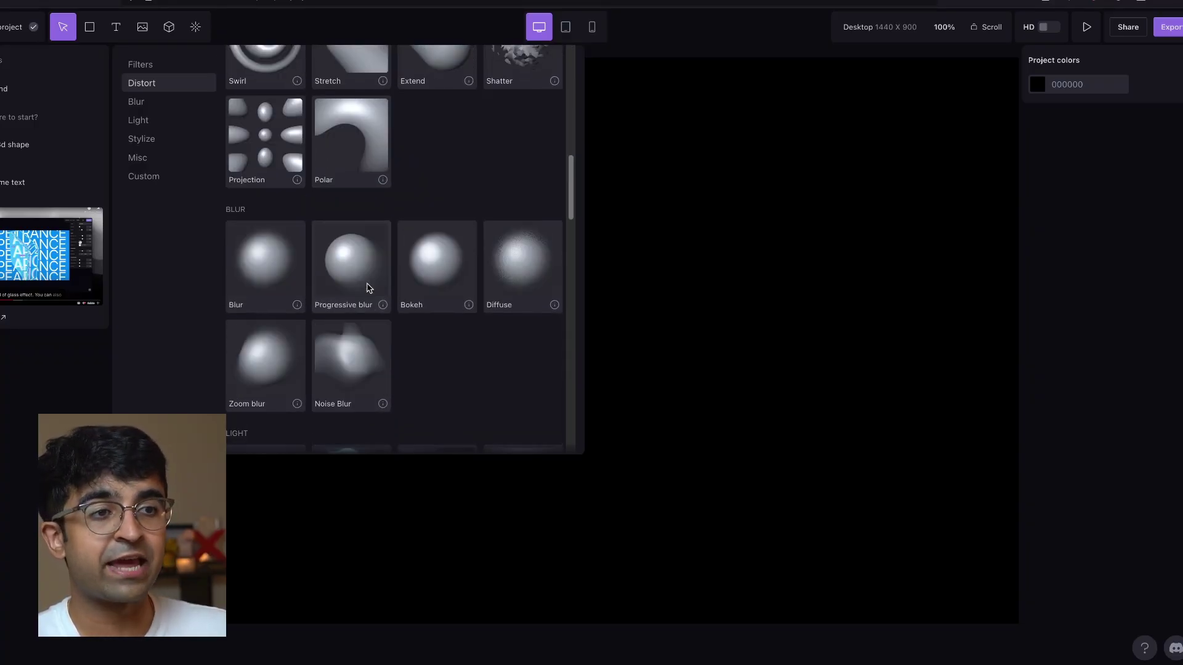
scroll(368, 288, down, 6)
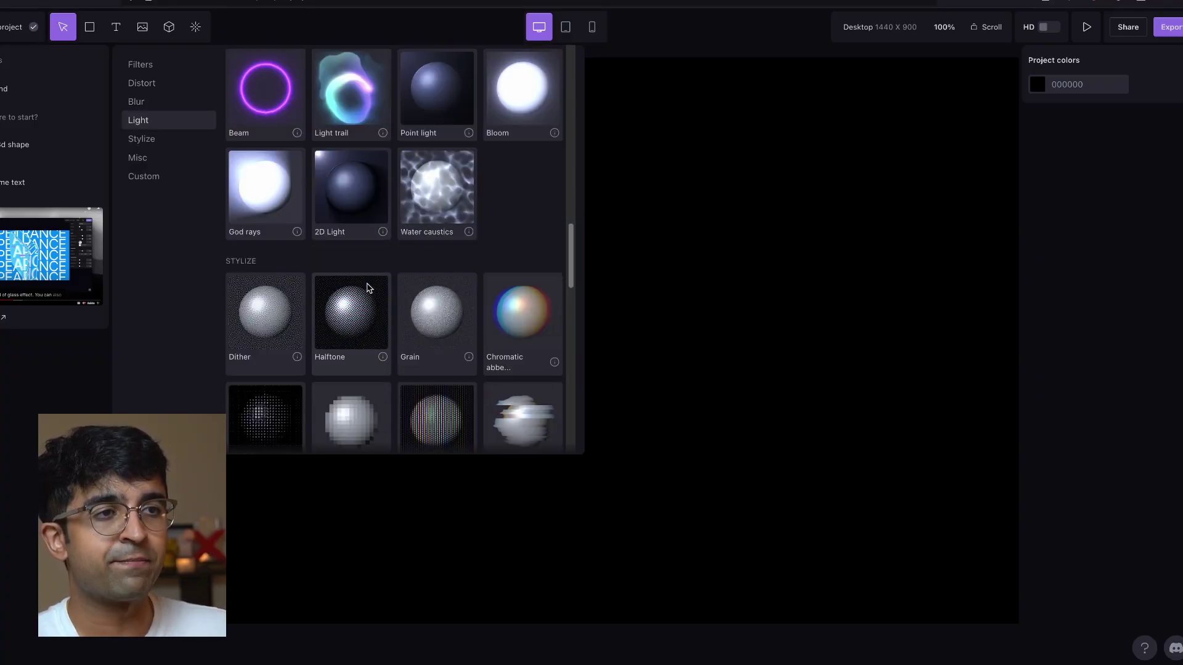
click(343, 80)
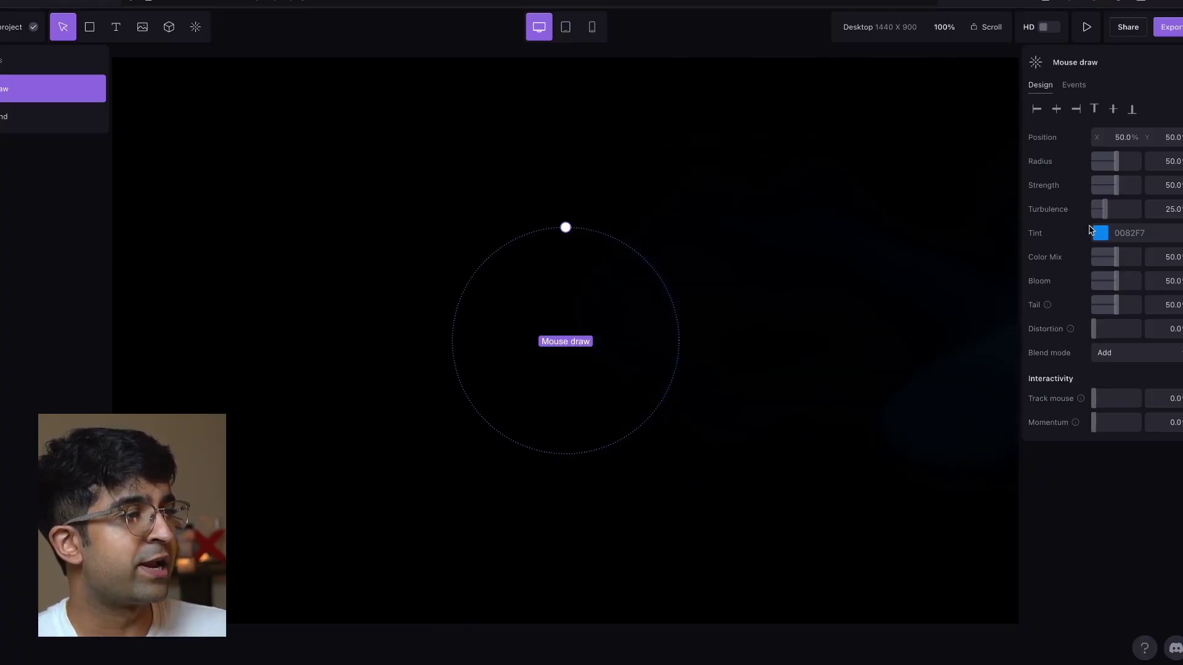
- Tint the light trail pink (FF75CA) after trying red and white
click(1101, 232)
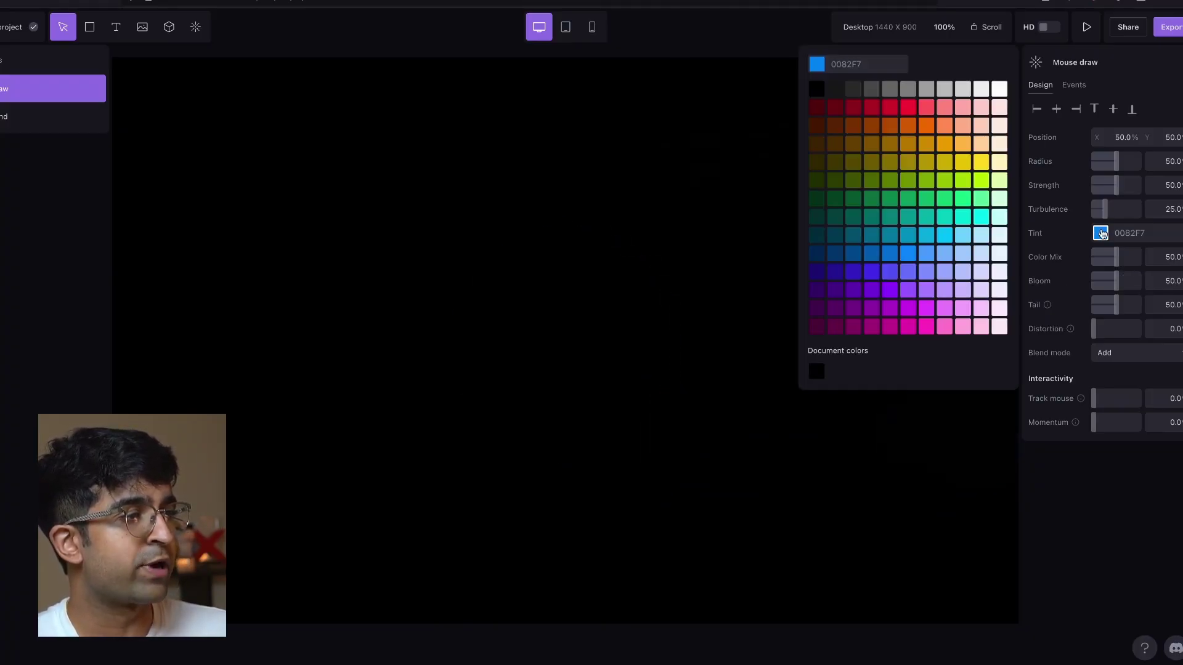
click(909, 105)
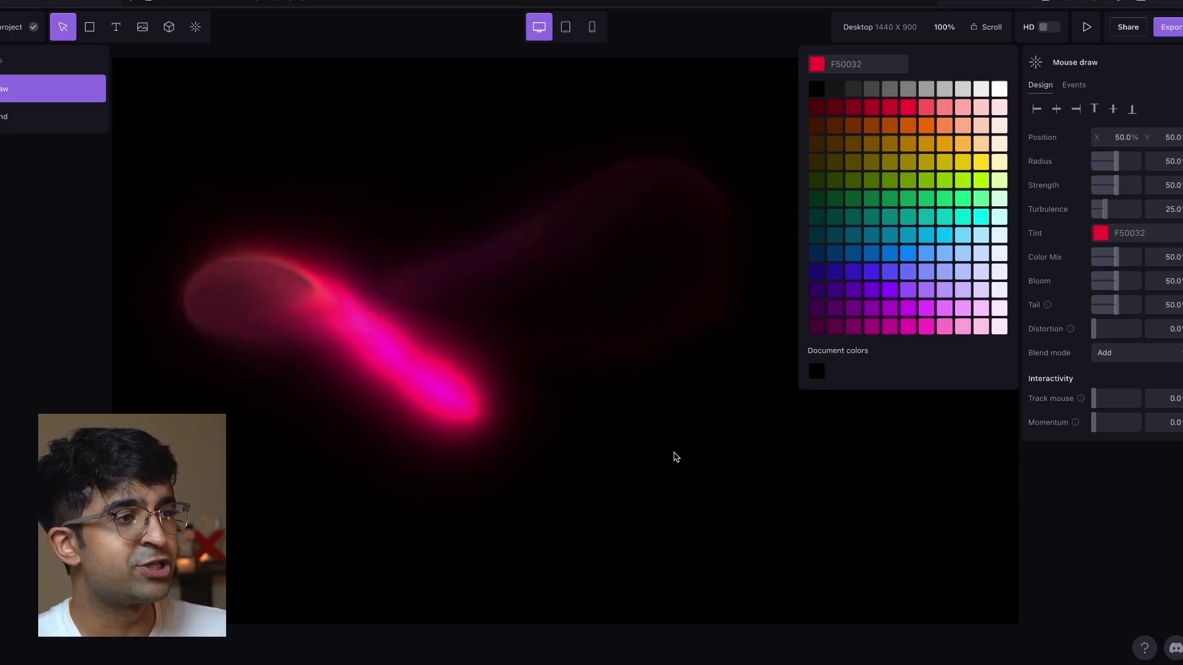
click(999, 93)
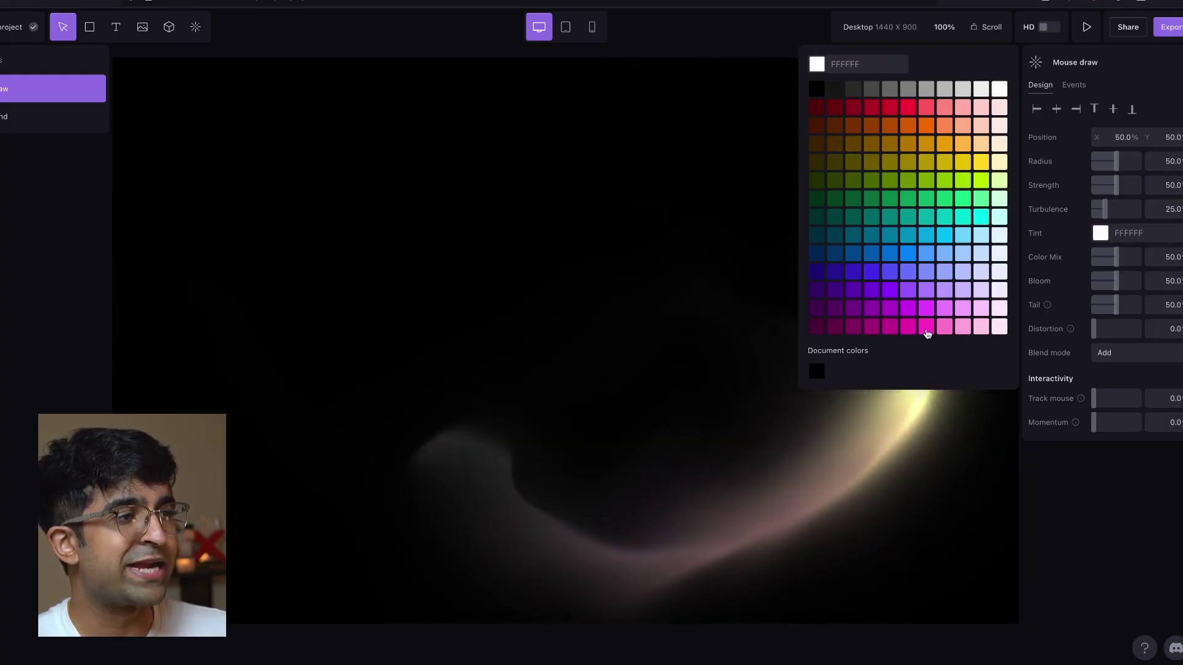
click(927, 332)
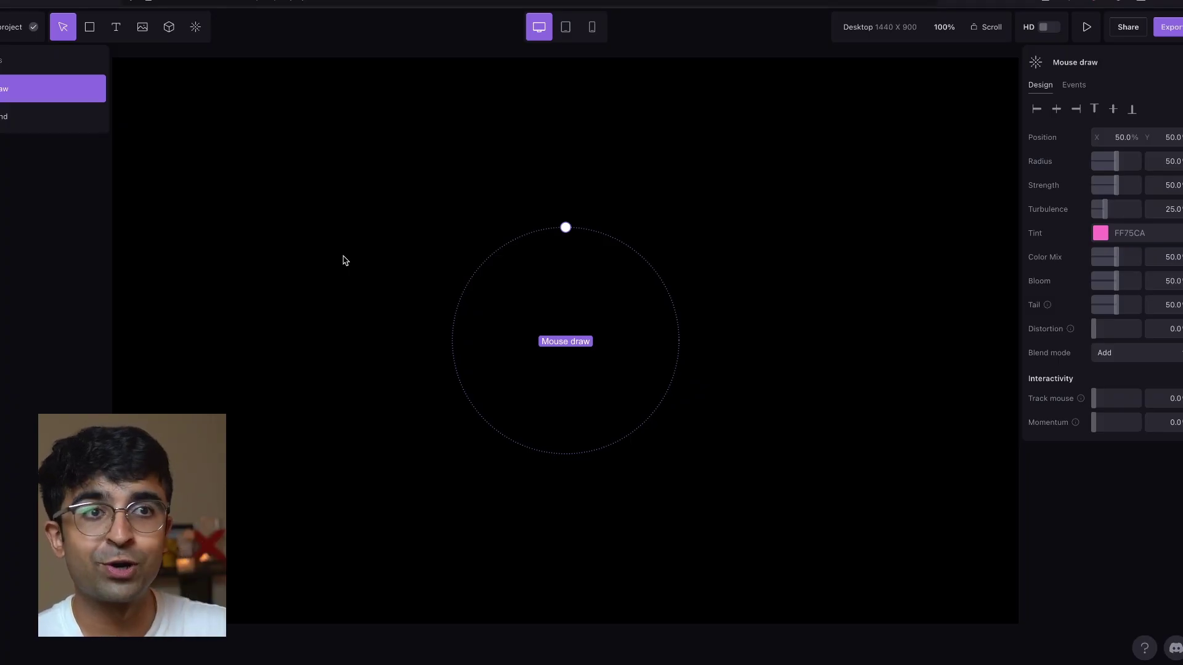
- Place the robot image, stretch it to fill the canvas, and move Mouse draw above it
click(144, 29)
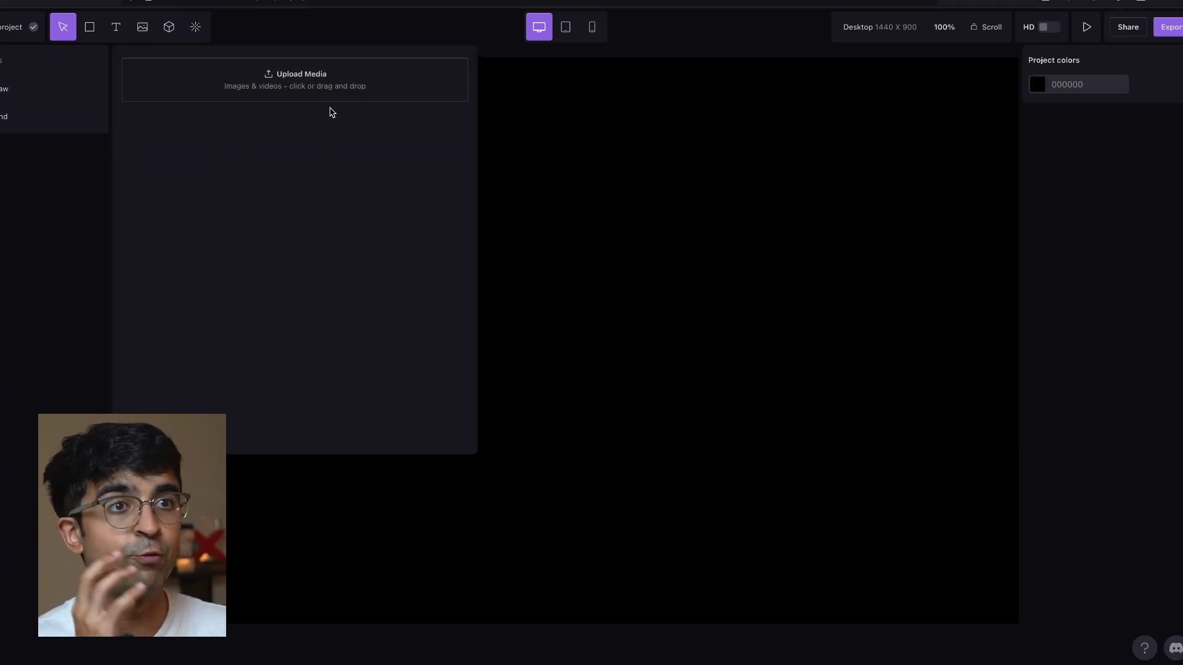
click(177, 269)
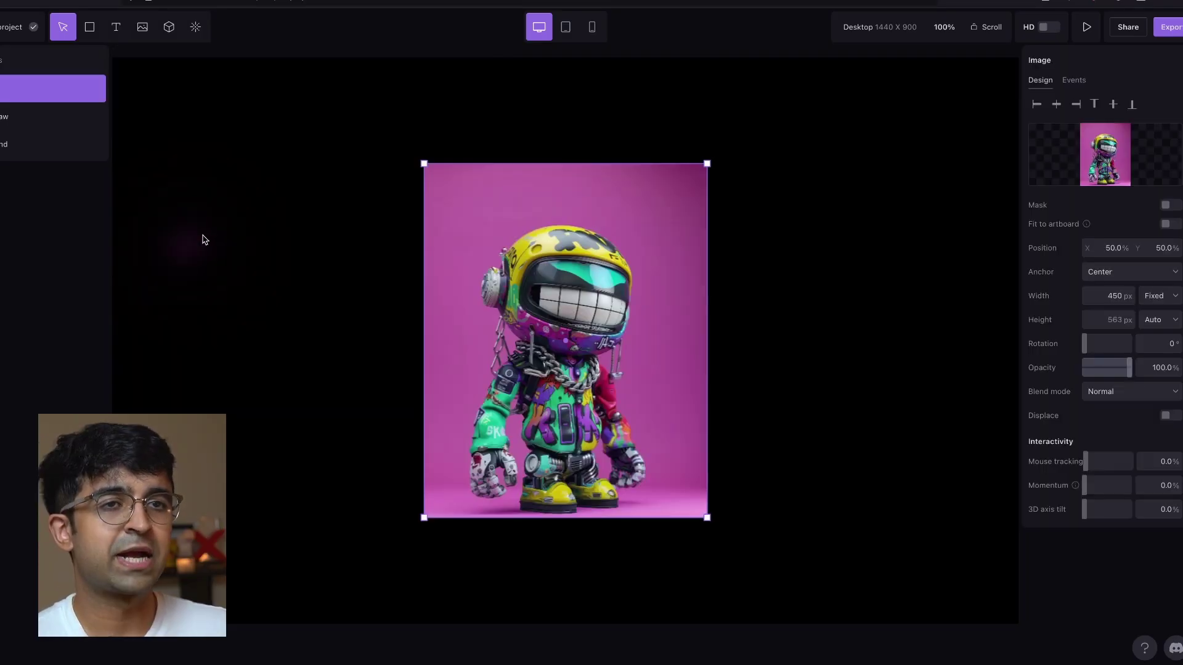
drag(307, 164, 204, 127)
drag(396, 406, 1016, 68)
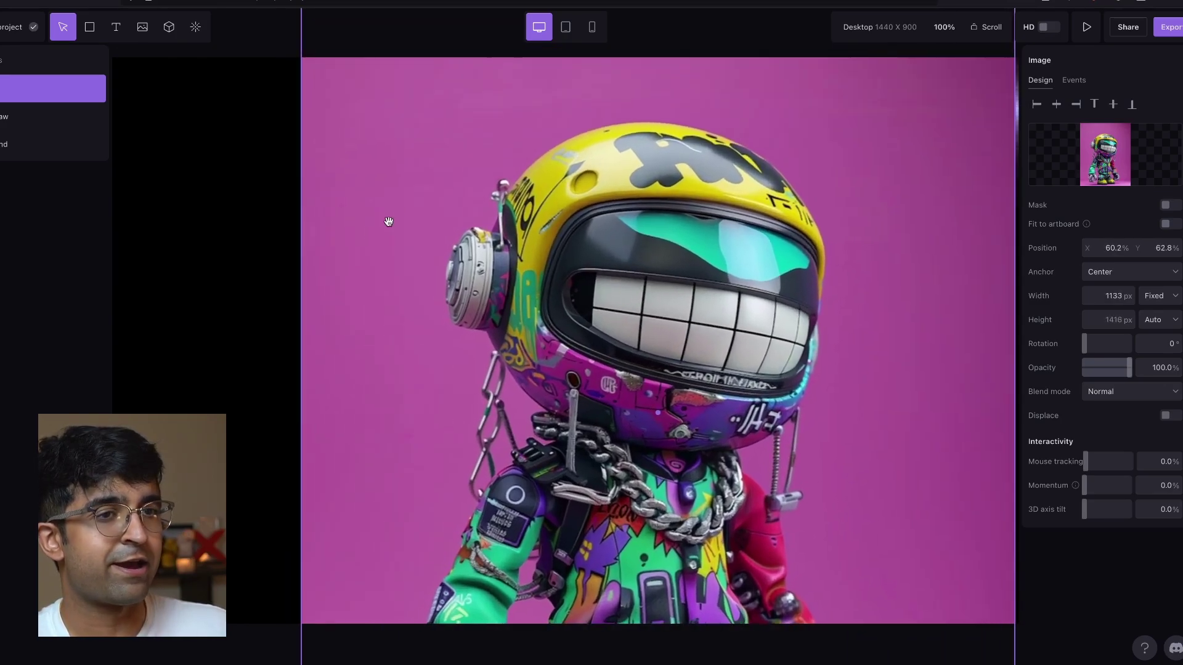
drag(301, 246, 66, 245)
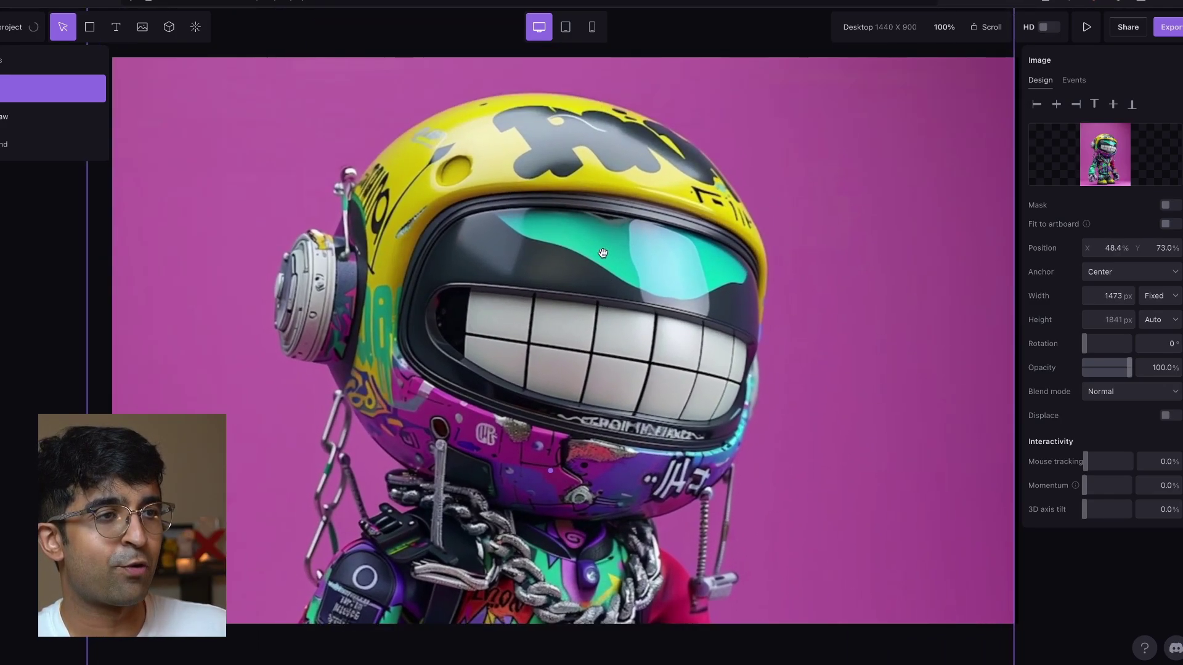
click(37, 116)
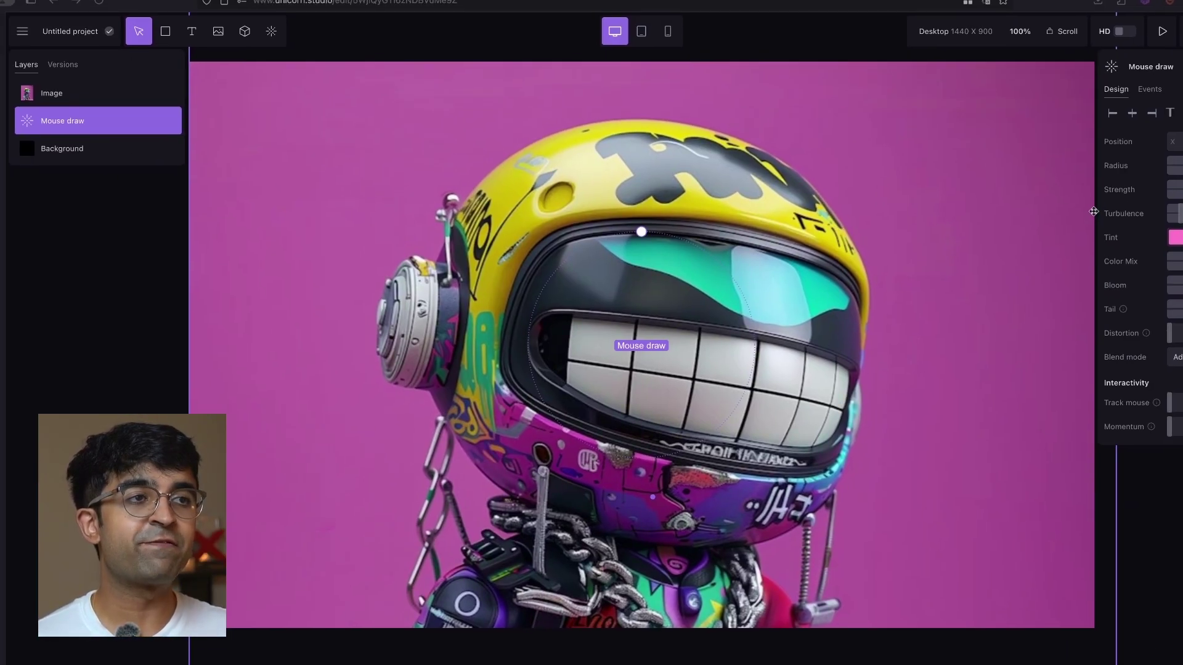
drag(75, 121, 73, 80)
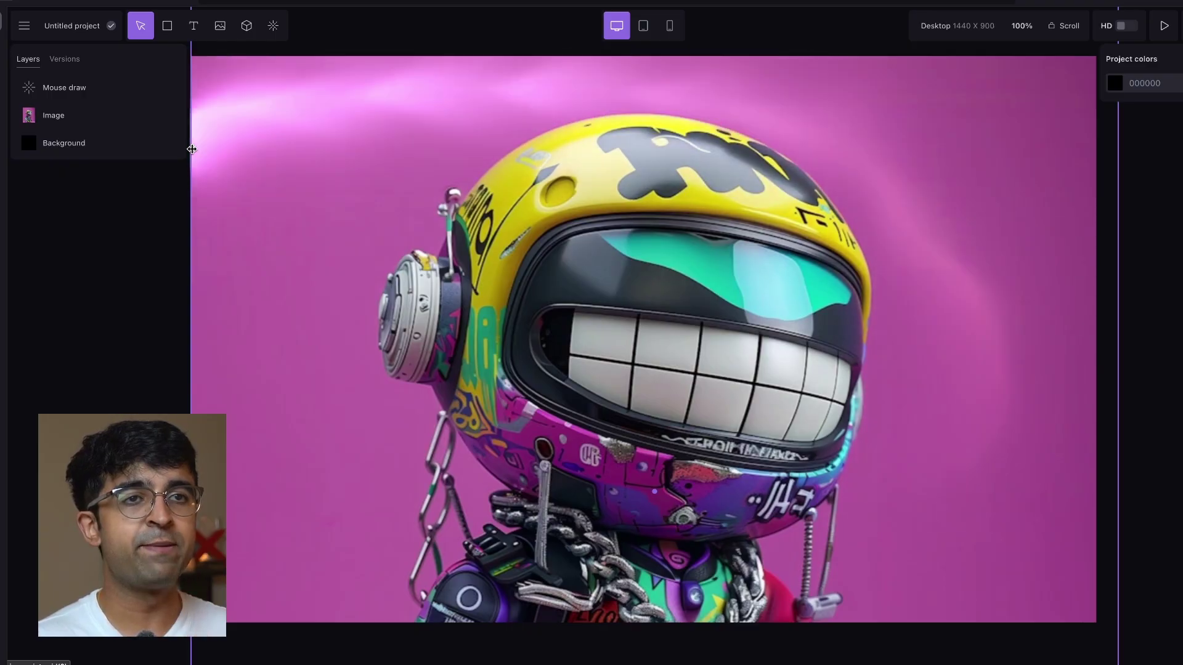
- Add a Water Ripple (Mouse ripple) effect and hide the Mouse draw effect
click(273, 26)
scroll(432, 308, down, 5)
scroll(432, 390, up, 4)
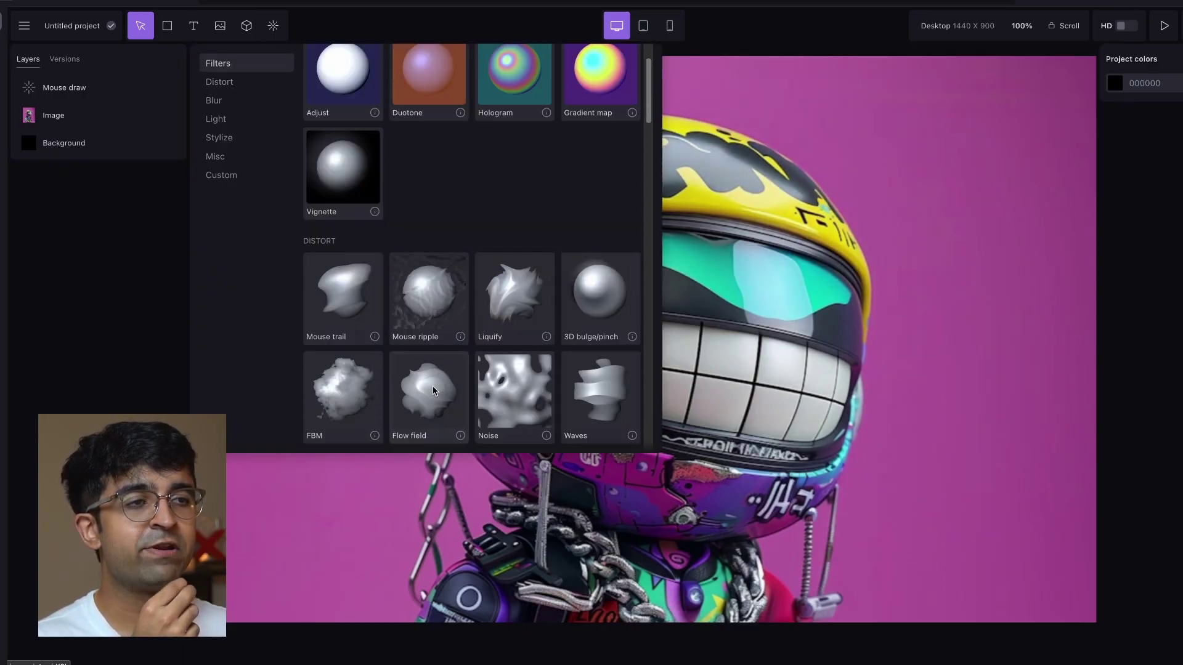
click(440, 280)
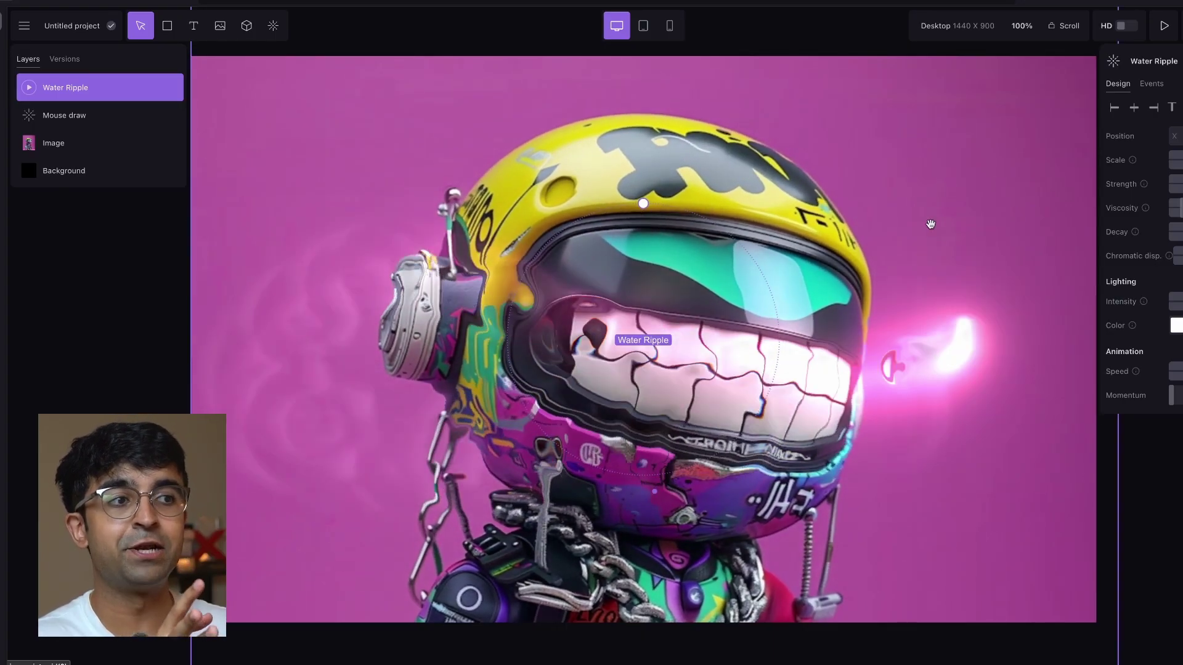
click(134, 119)
click(133, 117)
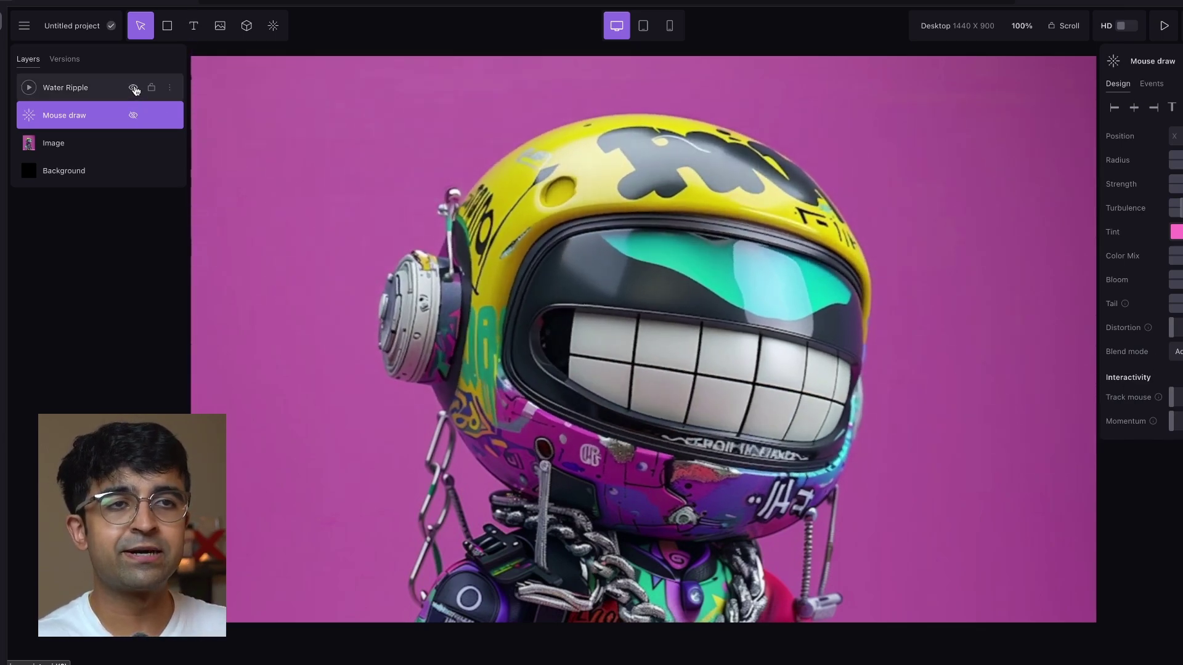
click(136, 90)
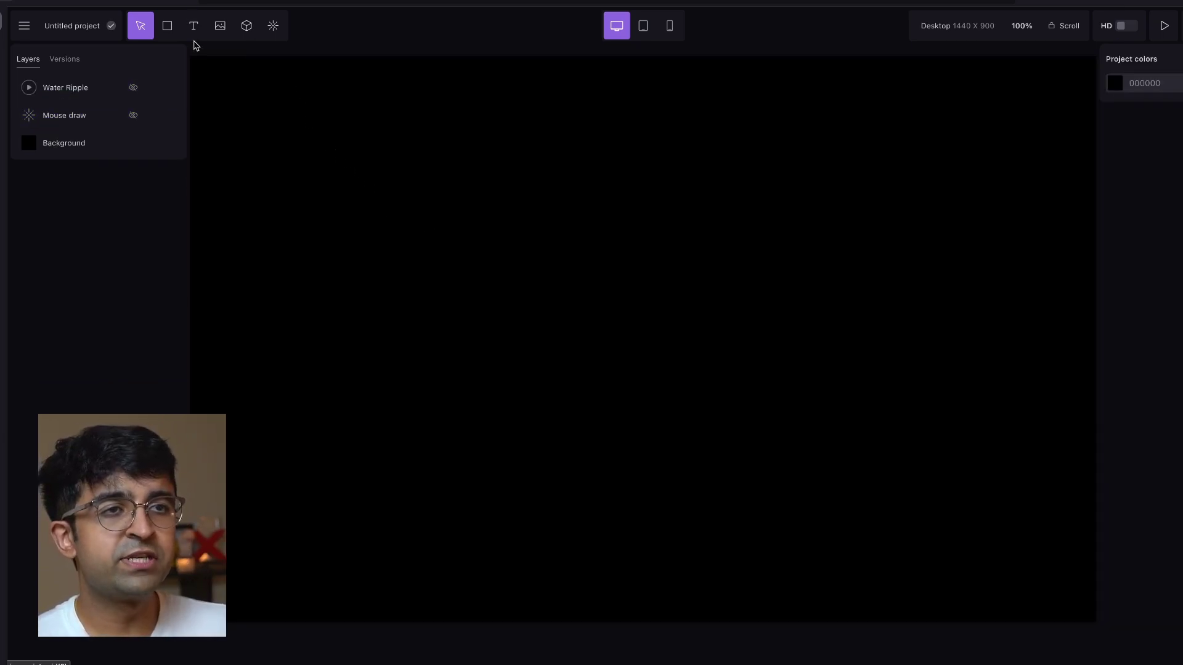
- Add a centred text box reading 'Punit' with a larger font size
click(195, 34)
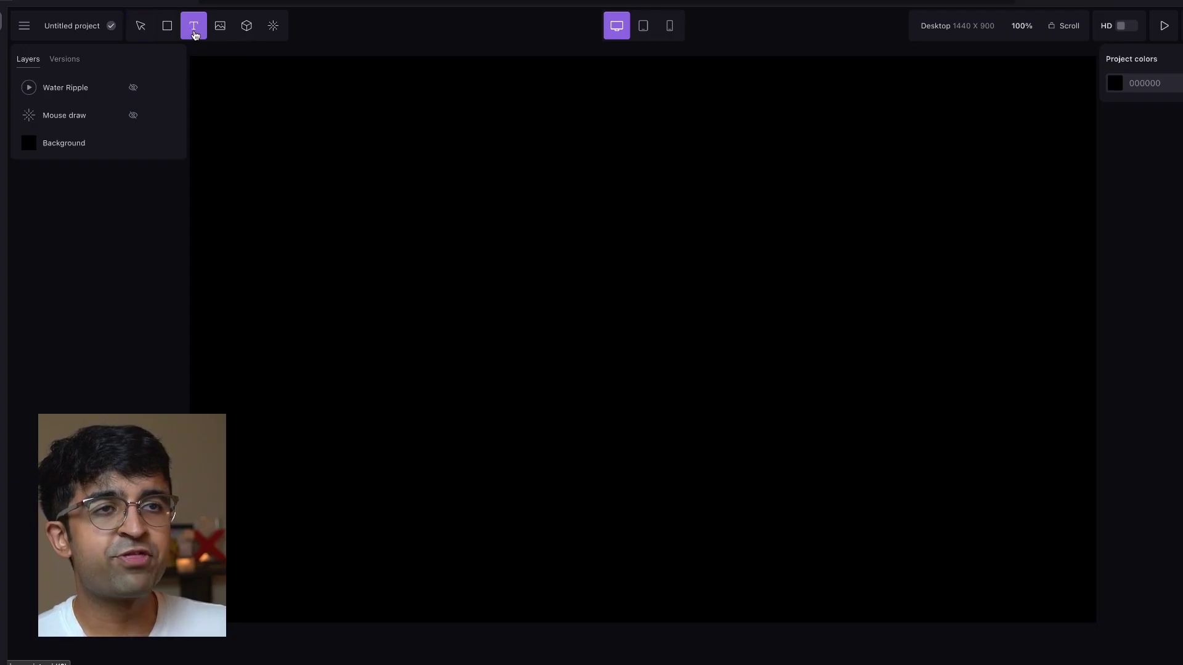
click(469, 336)
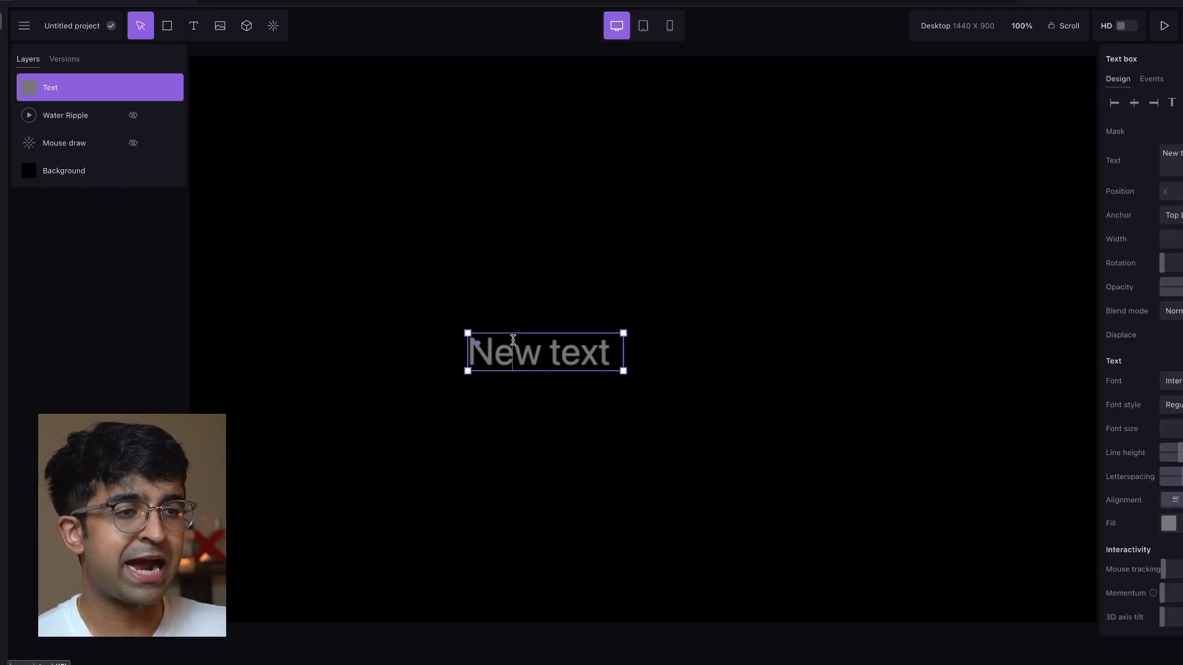
double_click(514, 340)
key(ctrl+a)
text(Punit)
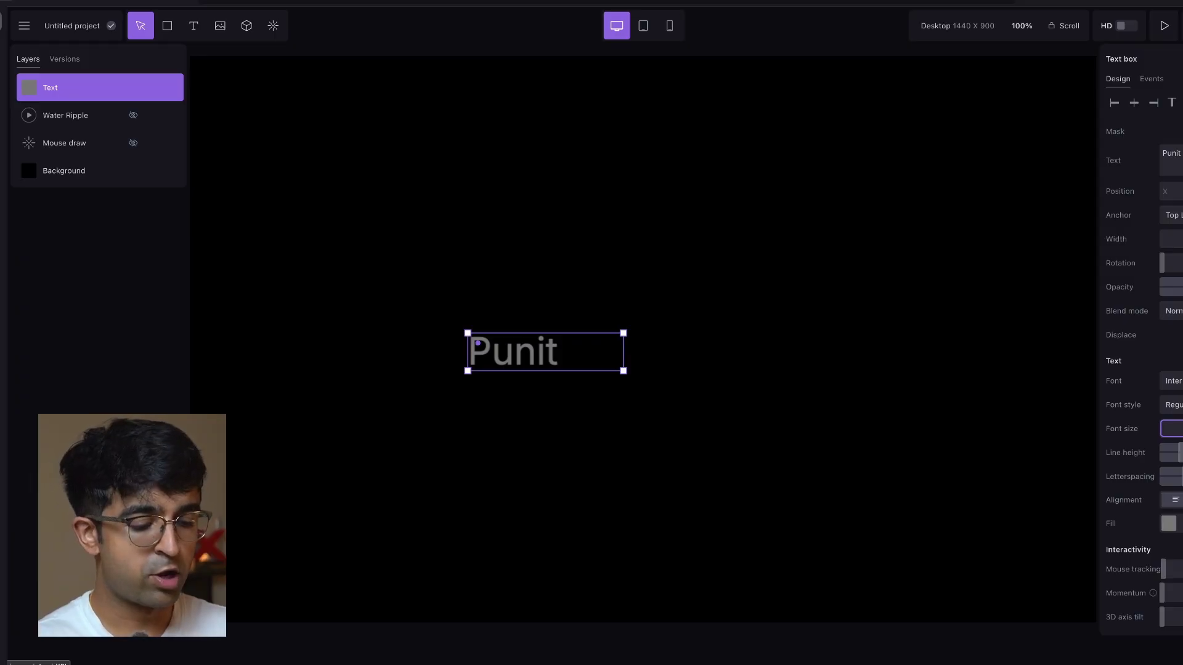
key(Return)
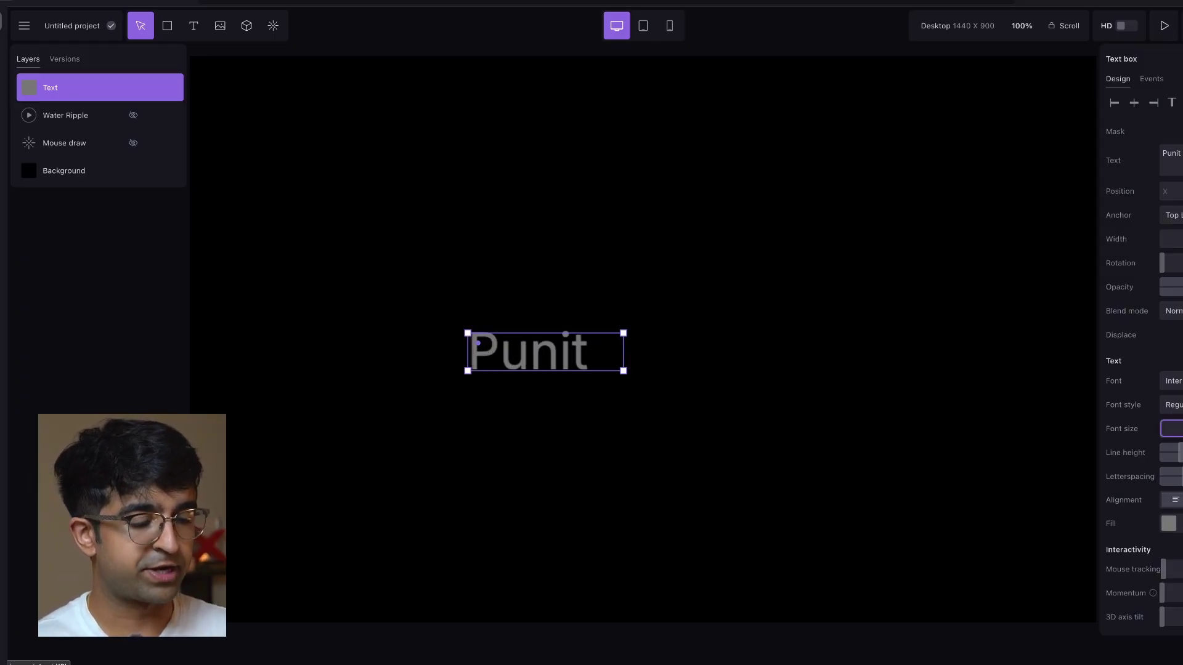
- Apply the Shatter effect to the text and preview it full screen
key(e)
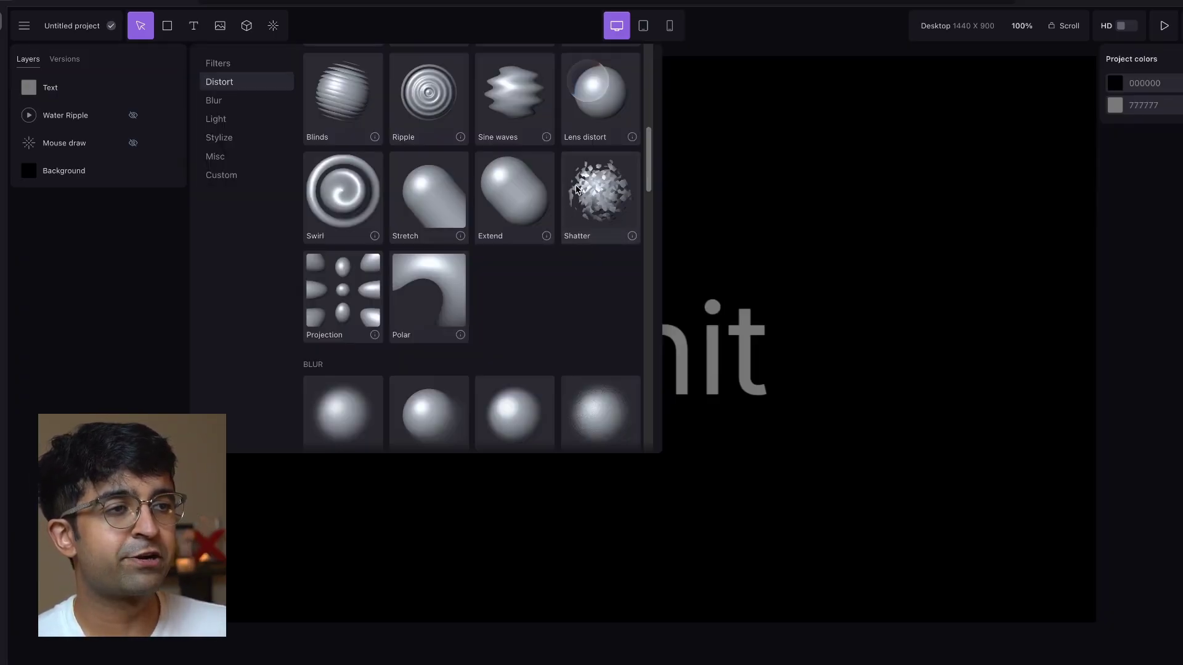
click(576, 189)
key(ctrl+backslash)
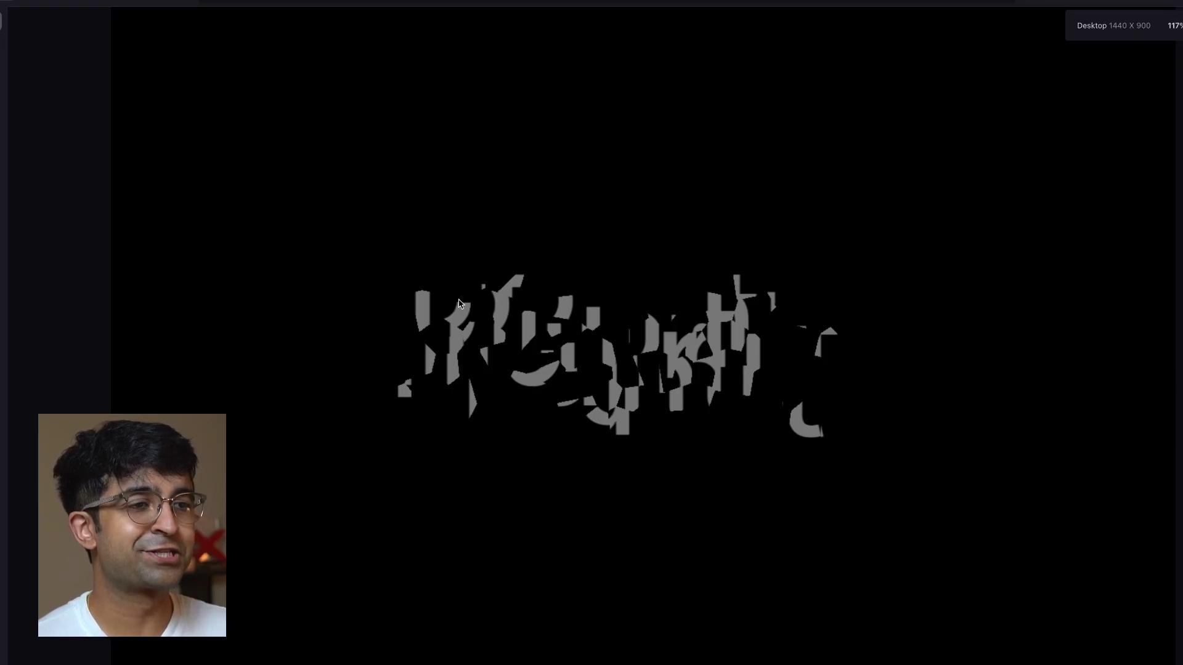
key(ctrl+backslash)
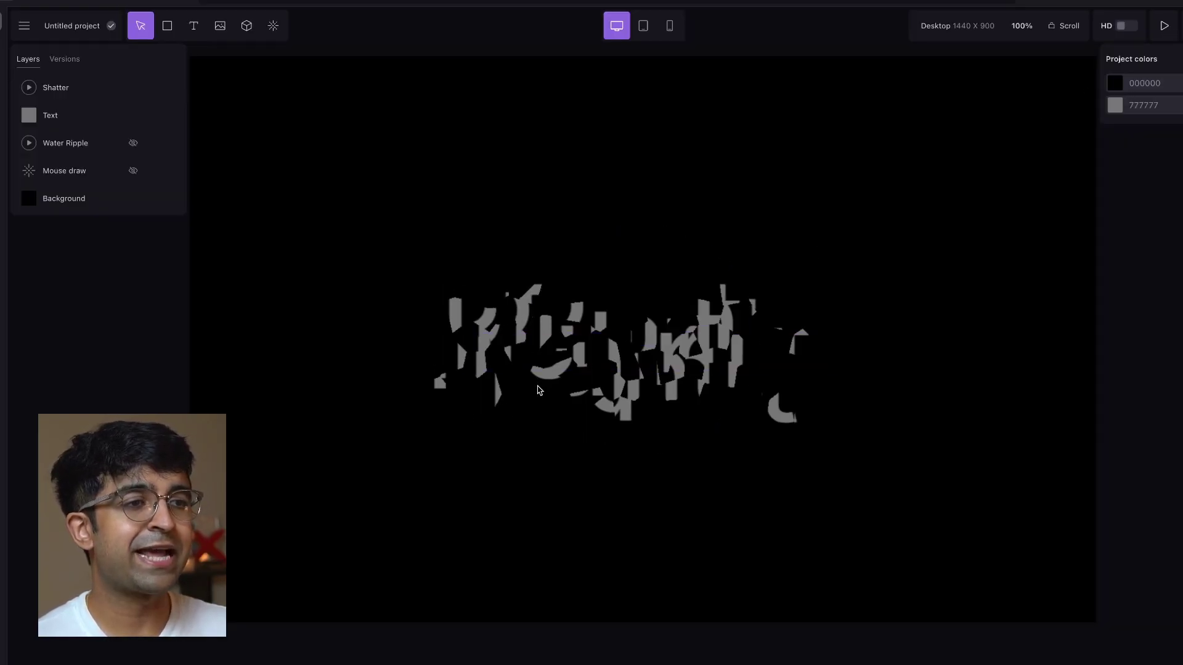
- Enable mouse tracking on the Punit text, set it to 600 italic, and increase its momentum
click(642, 348)
scroll(1161, 538, down, 1)
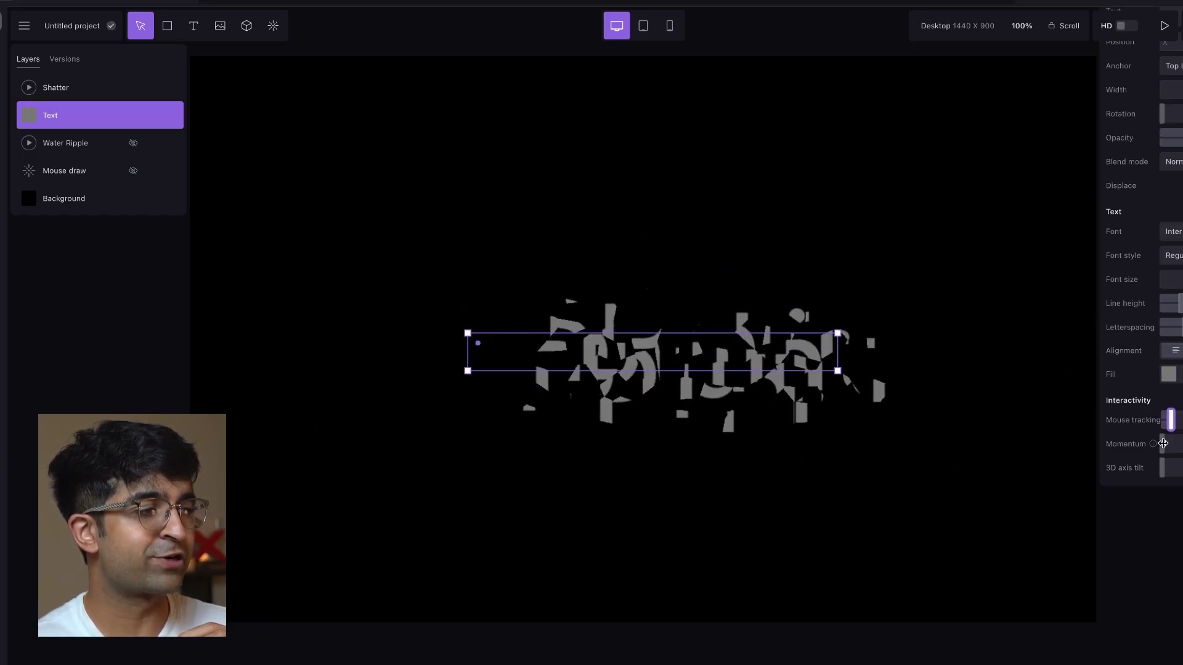
click(1174, 421)
scroll(1165, 364, up, 1)
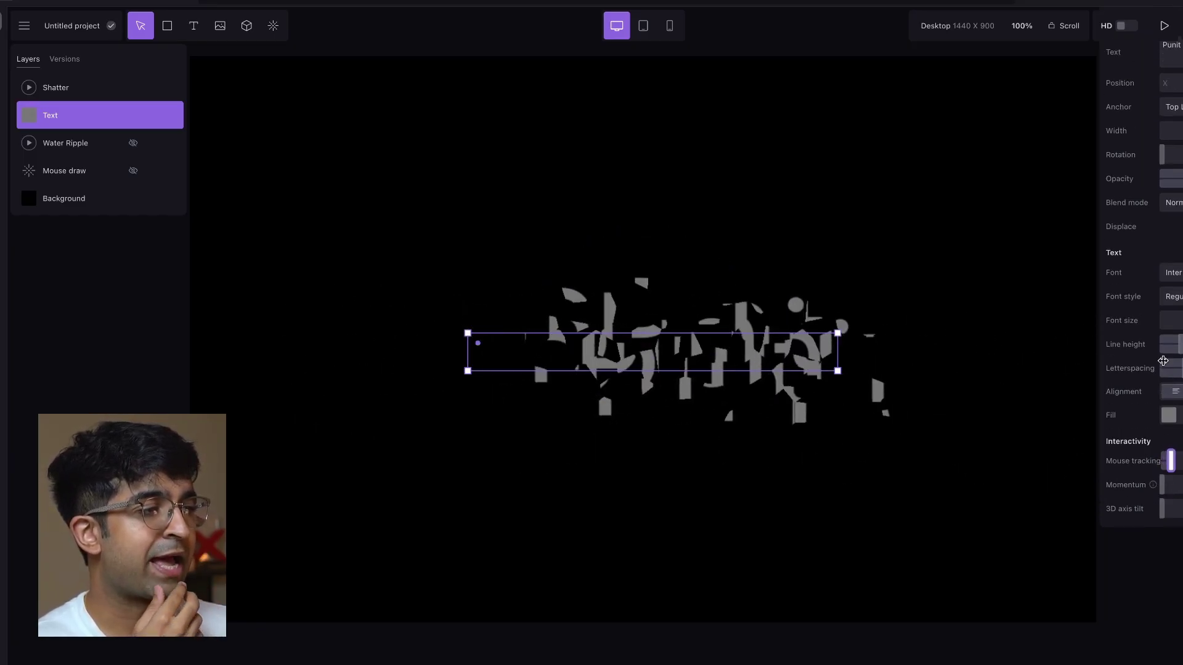
scroll(1171, 394, down, 1)
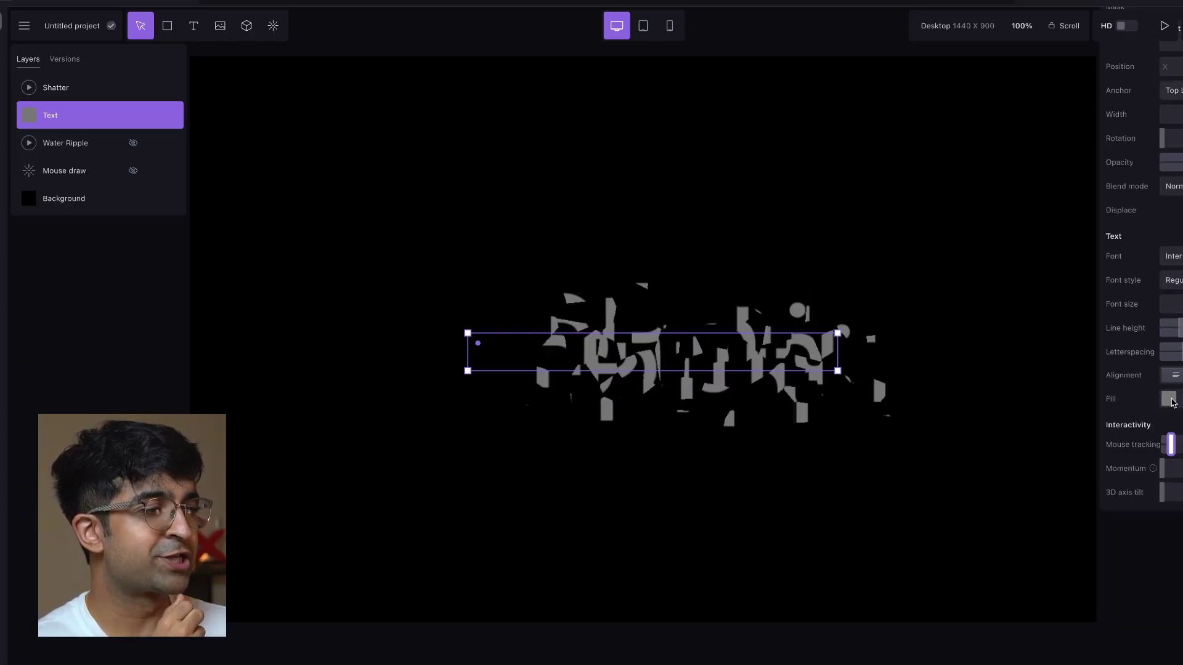
click(1165, 472)
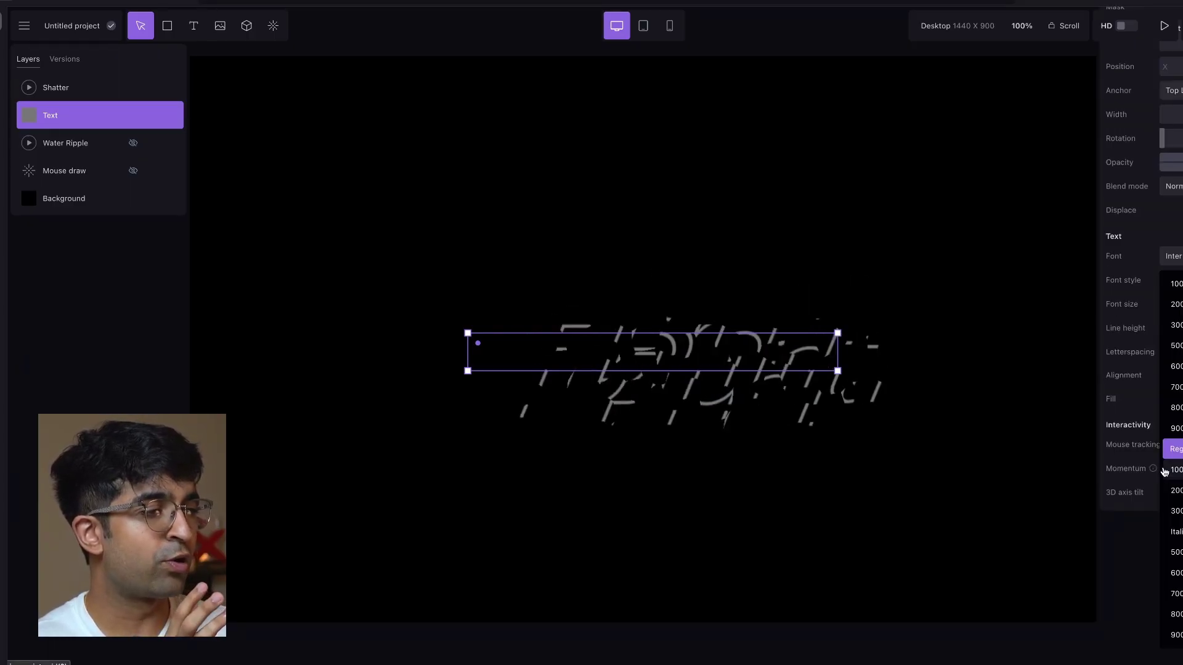
click(1174, 579)
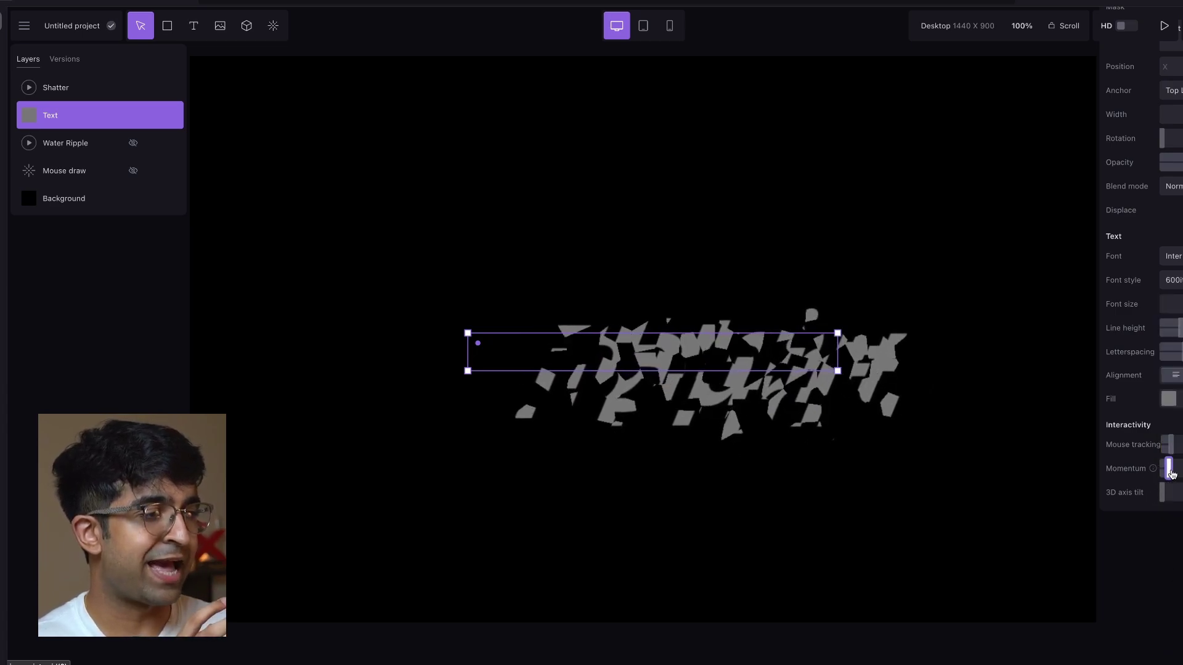
drag(1171, 474, 1176, 473)
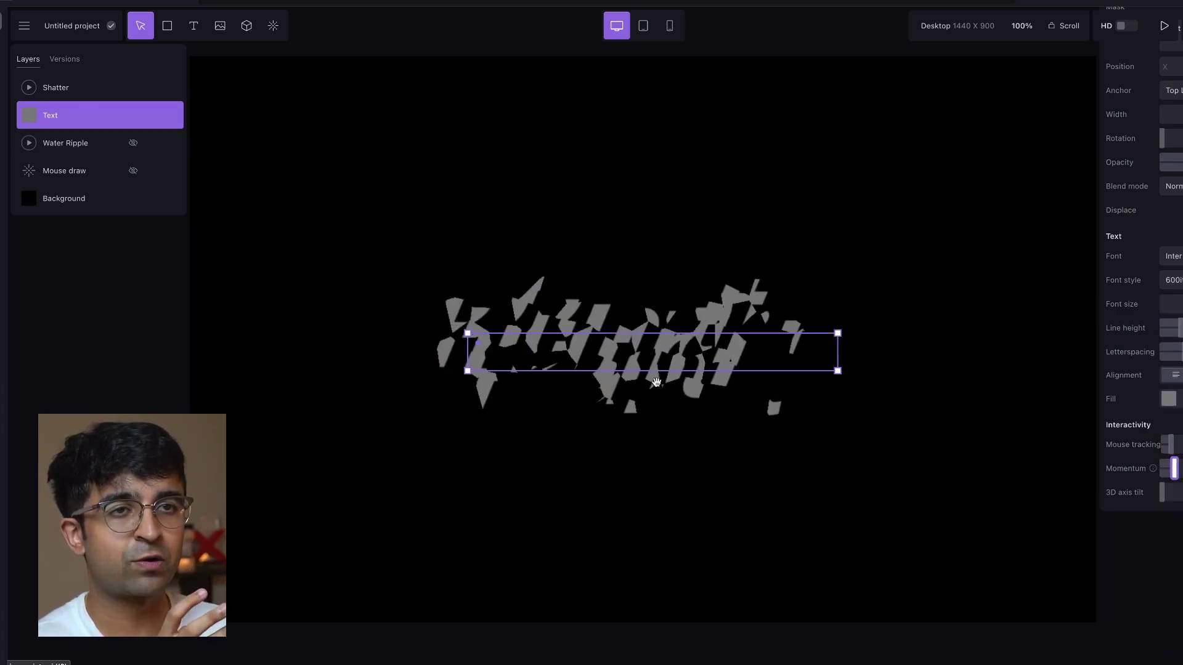
click(359, 285)
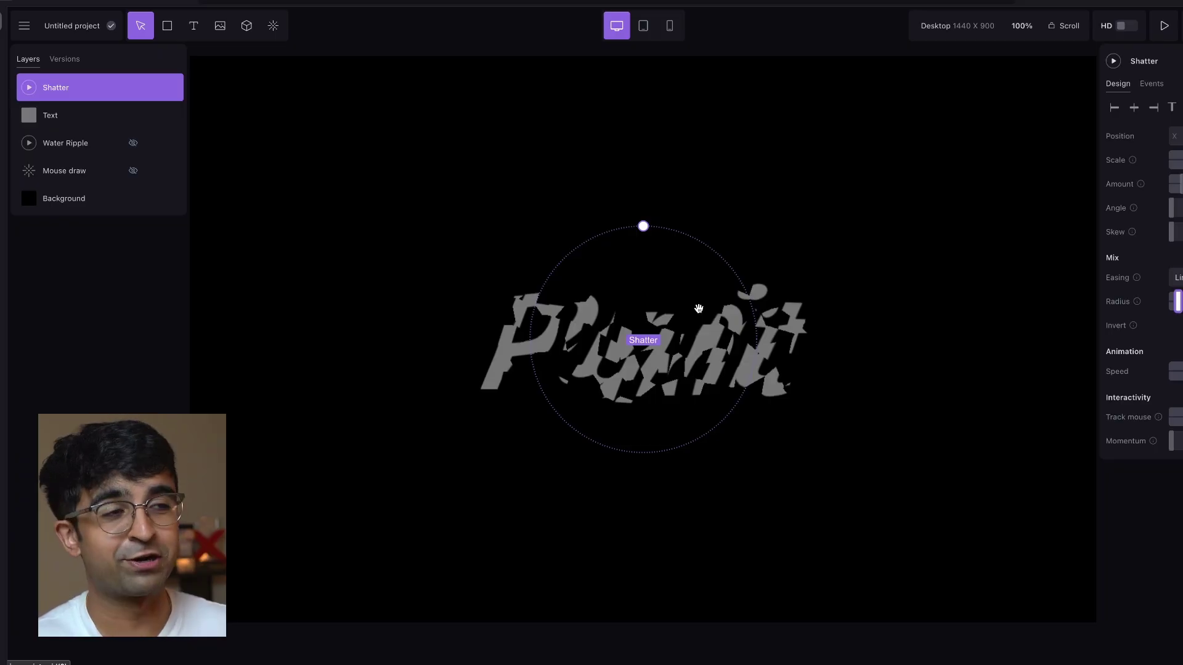
- Add a 3D torus SDF shape over the shattered text, then delete it
key(e)
scroll(431, 303, down, 15)
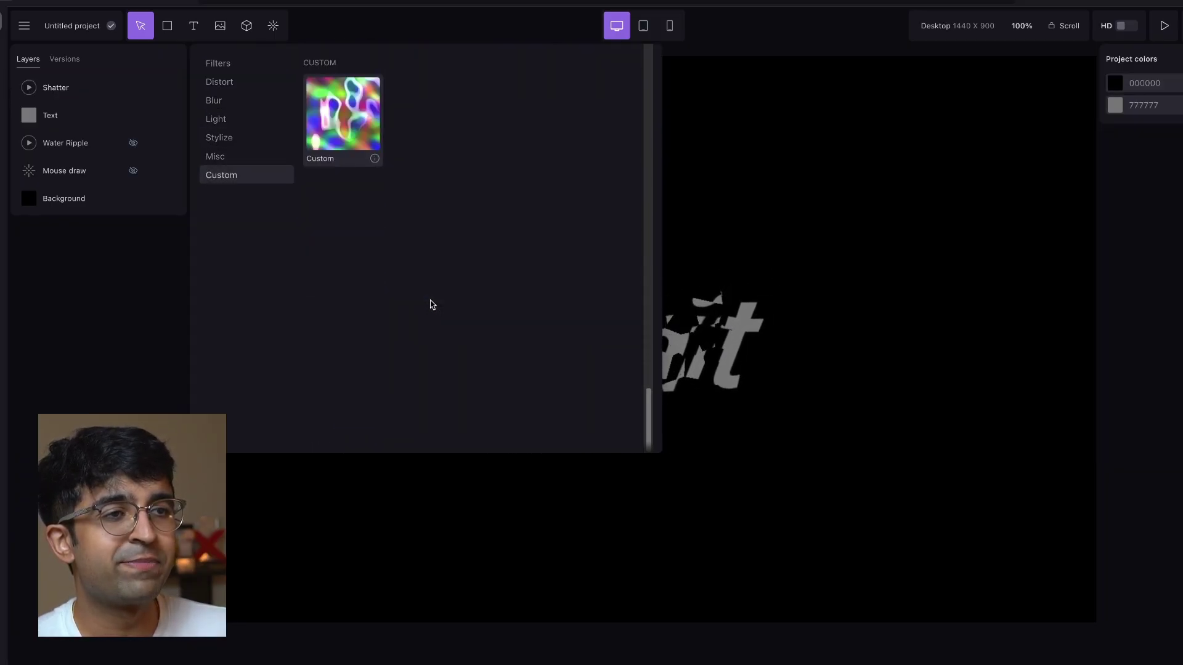
scroll(432, 304, up, 5)
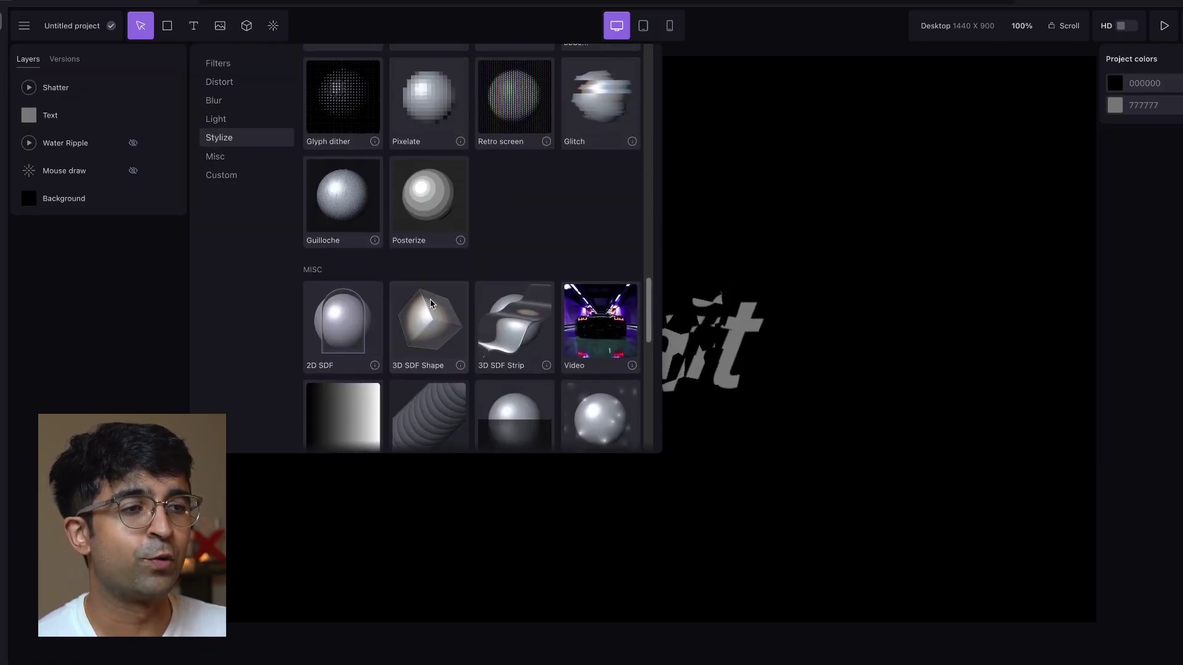
scroll(507, 266, up, 1)
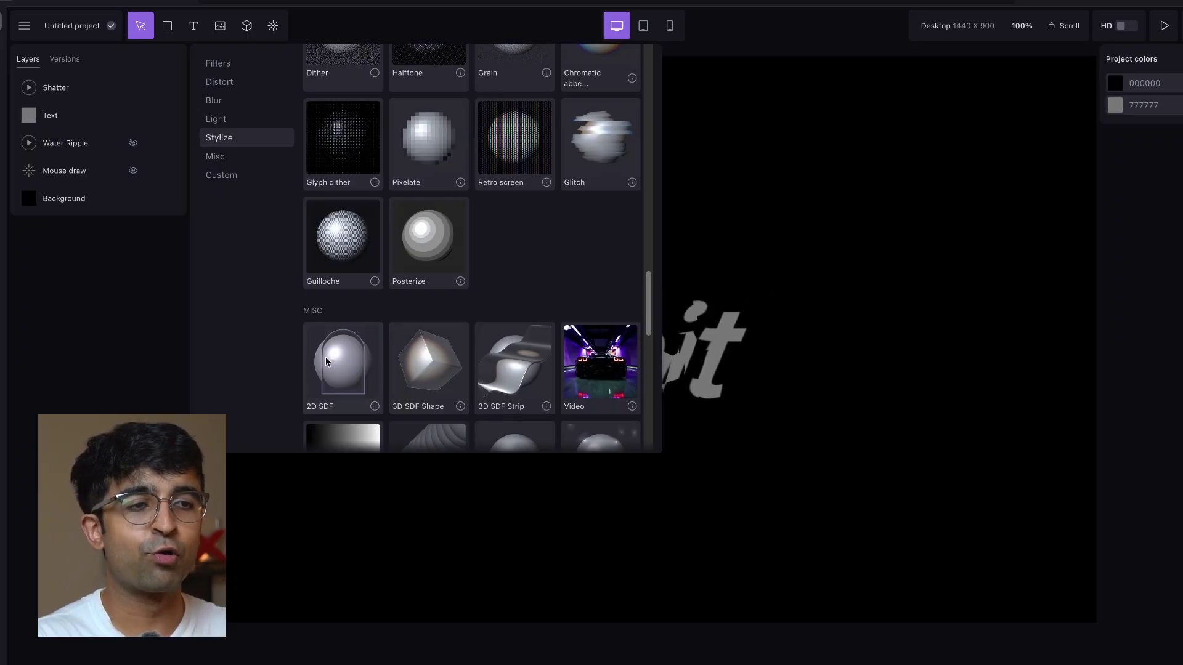
click(412, 357)
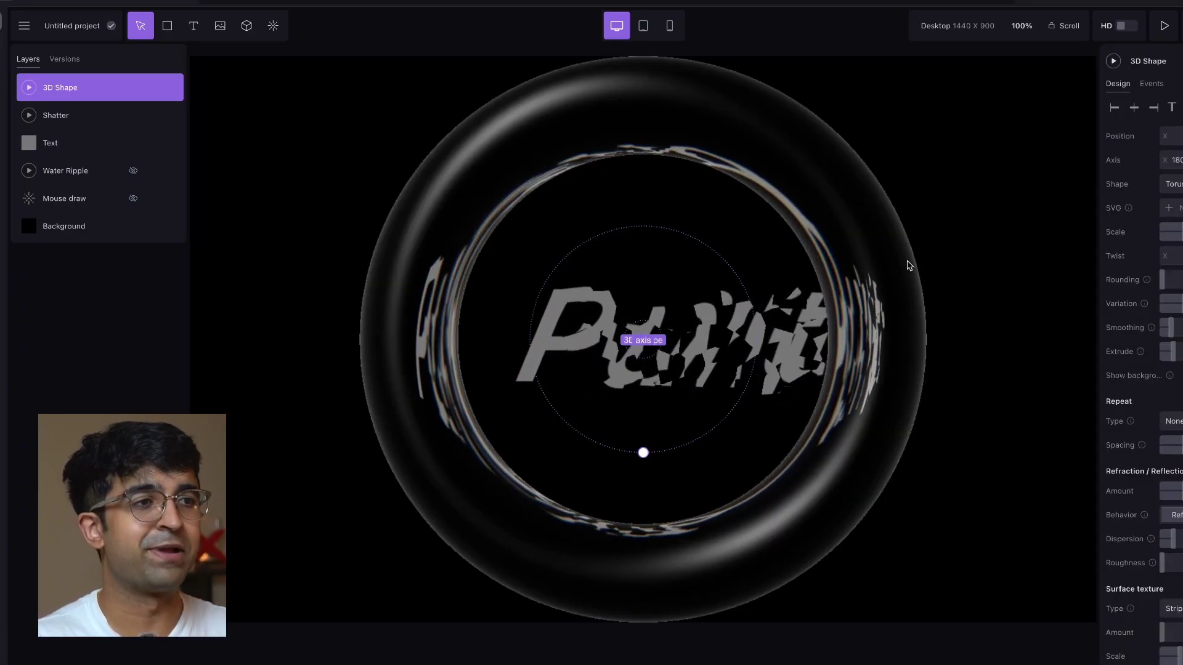
key(Delete)
- Show the video export settings: WebM, 1440 × 900 px, 1x scale, 24 fps, 10 s duration
click(1069, 72)
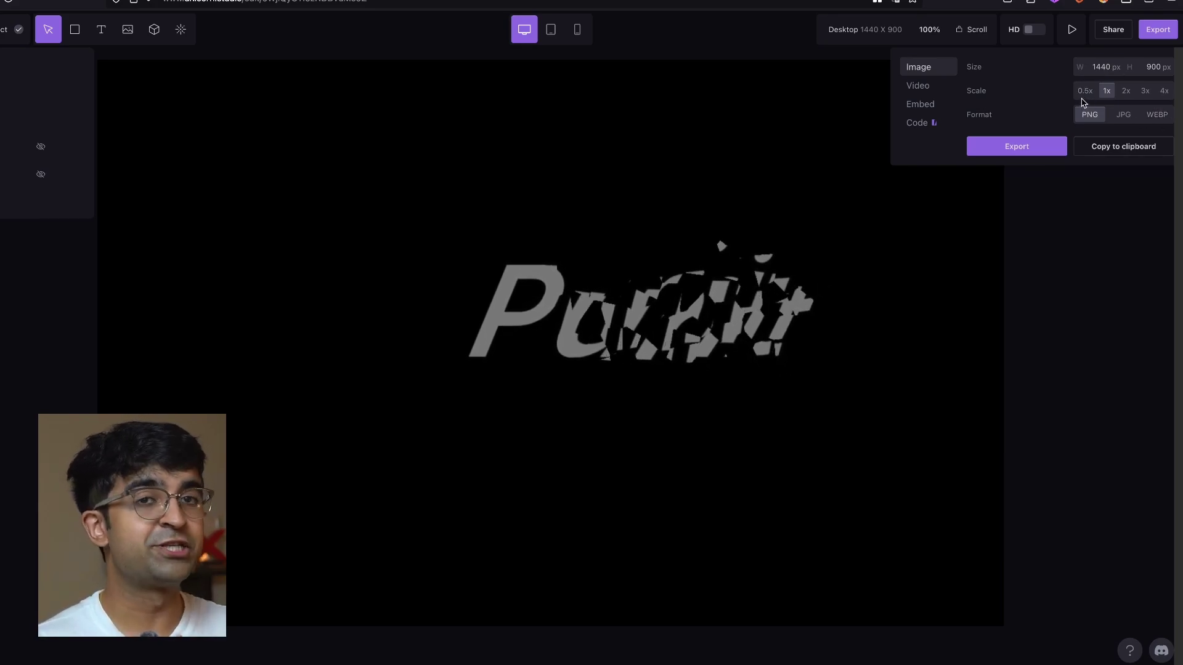
click(918, 86)
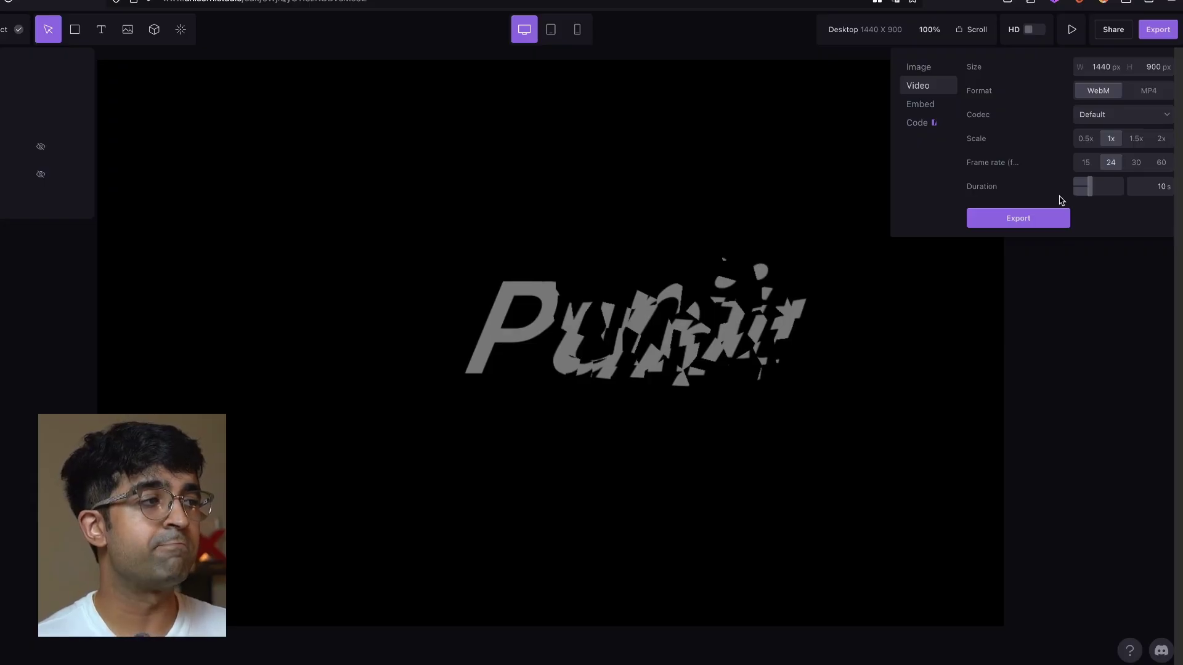
- Set the embed frame rate to 60 and bring up its Optimize view with render stats
click(913, 105)
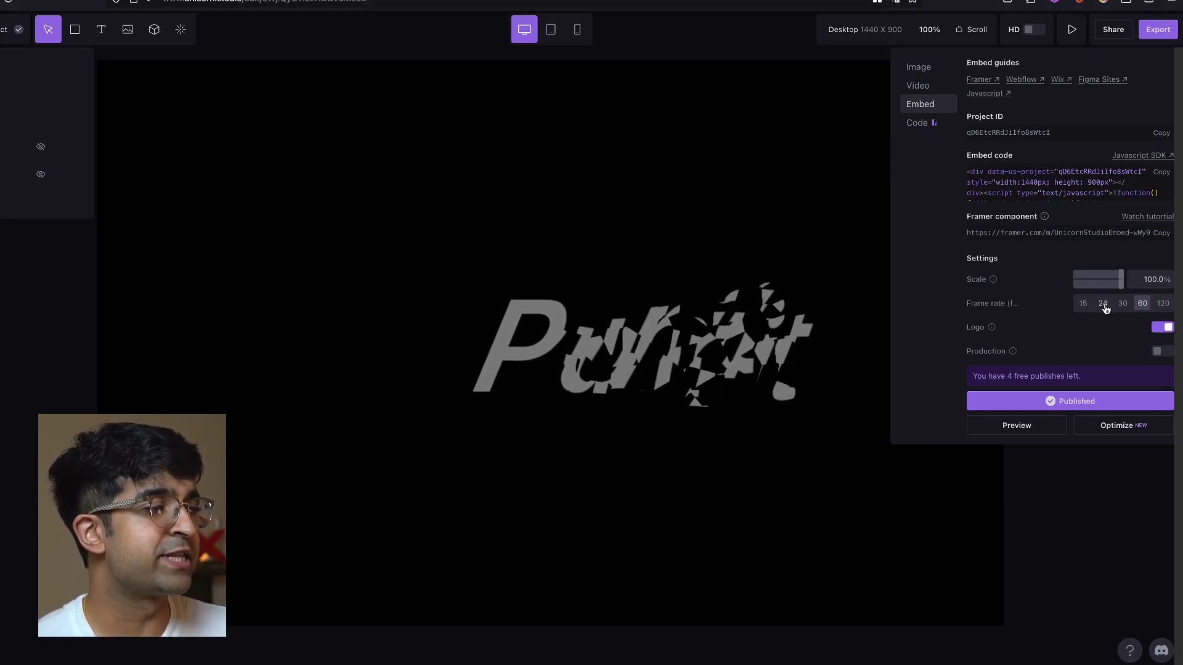
click(1142, 303)
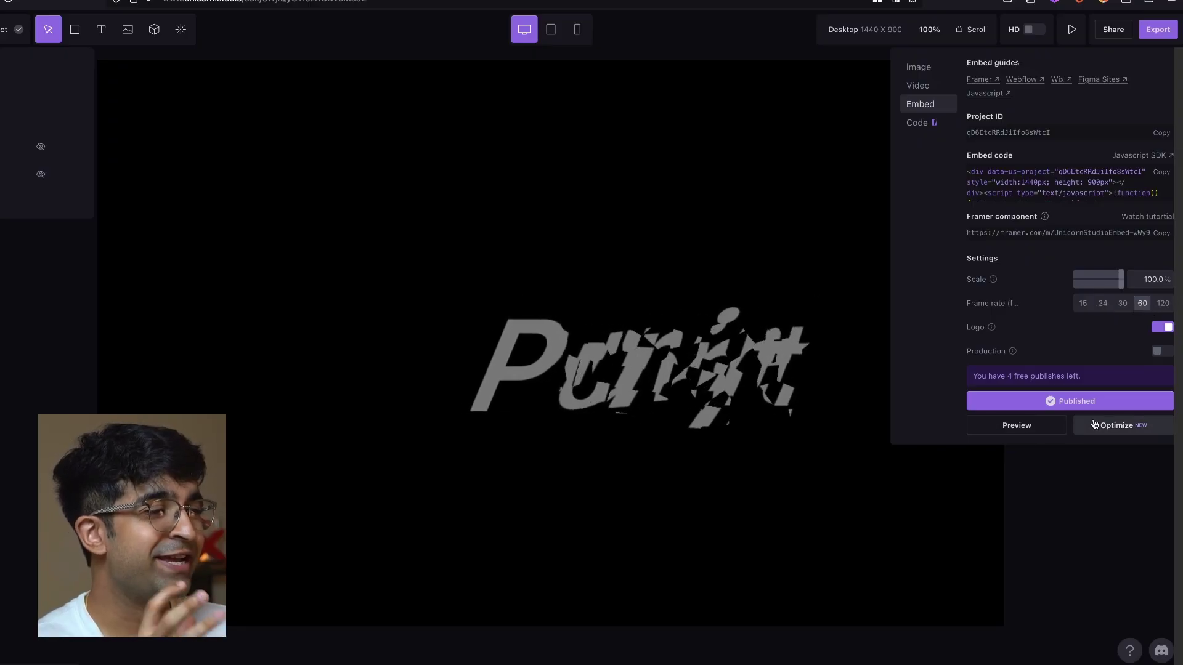
click(1131, 434)
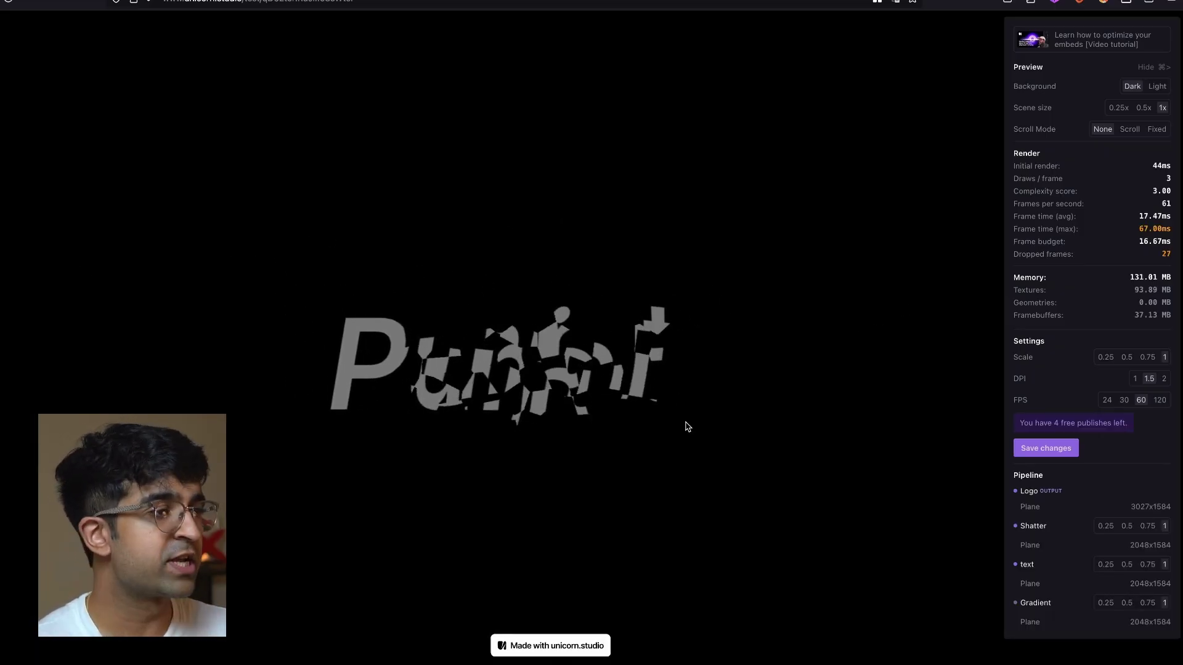
- Cap the embed preview's playback at 24 FPS
click(1104, 404)
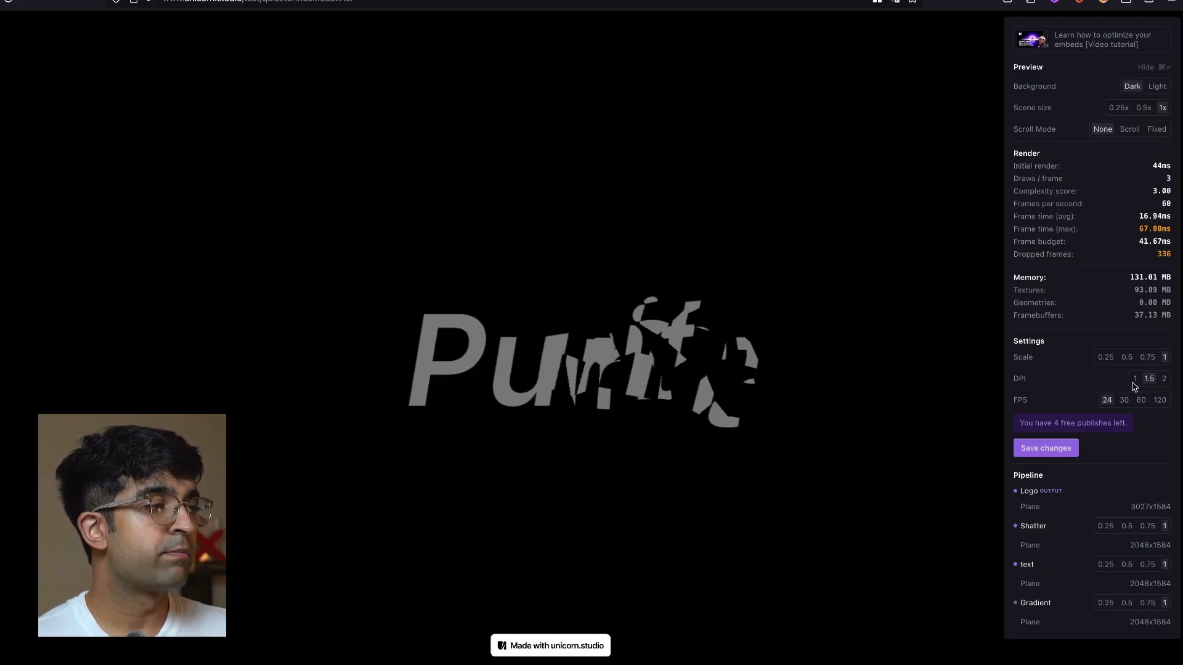
click(1107, 401)
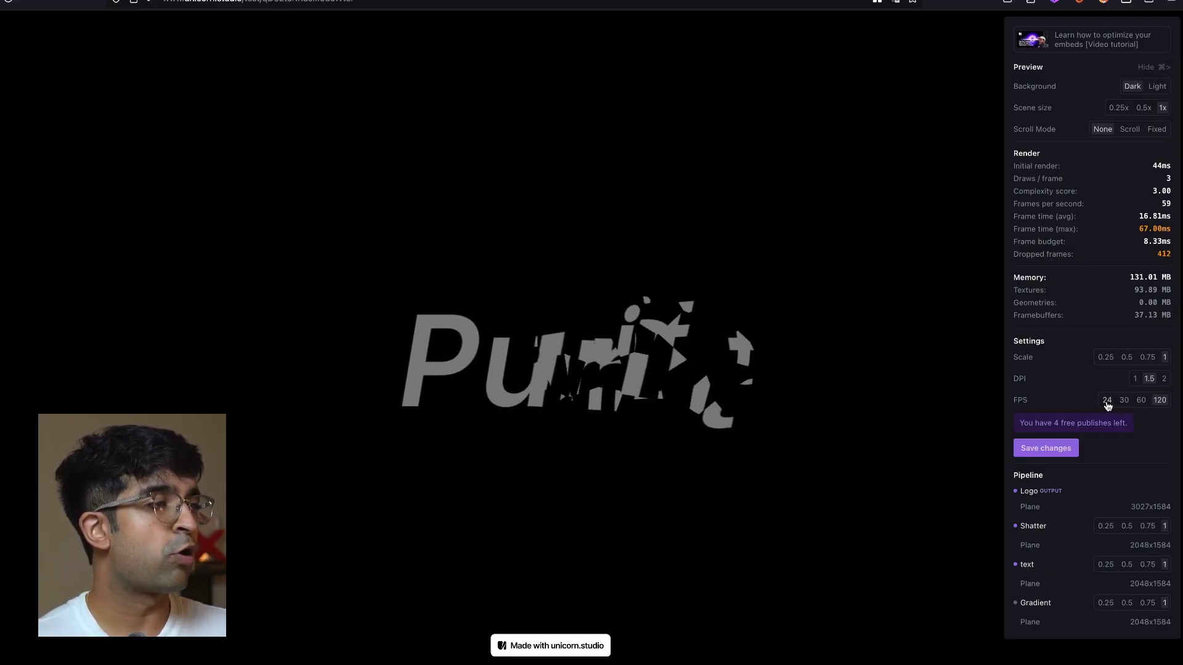
click(1107, 401)
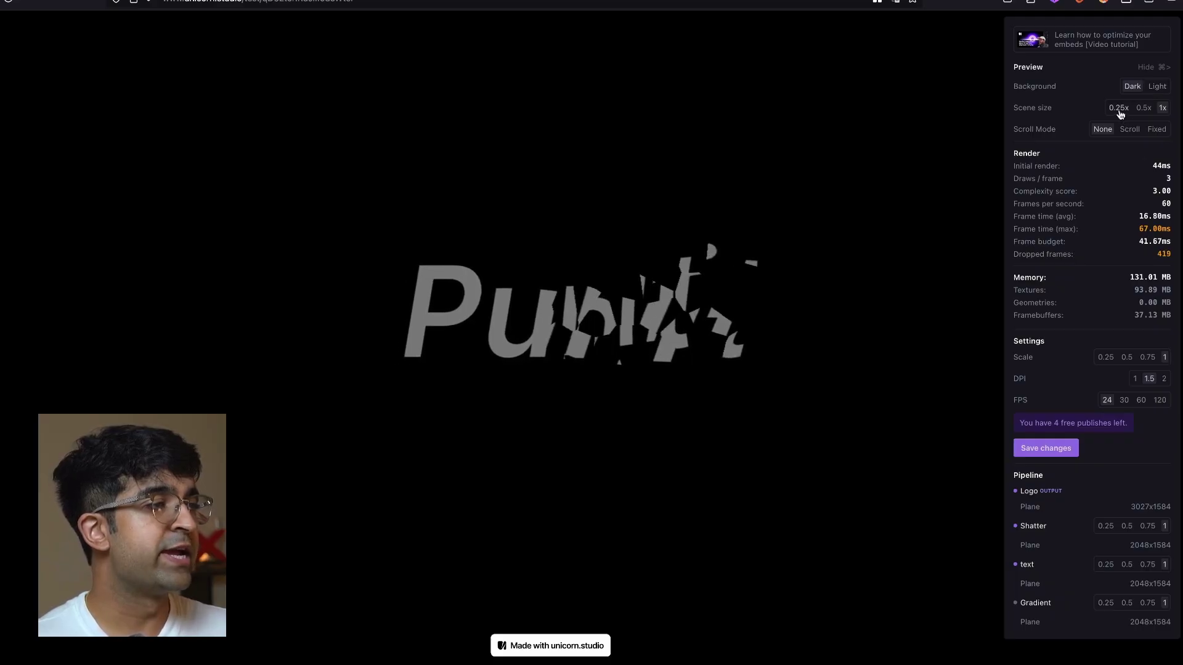
- Compare the preview at 0.25x and 1x scene size, ending at full 1x
click(1119, 110)
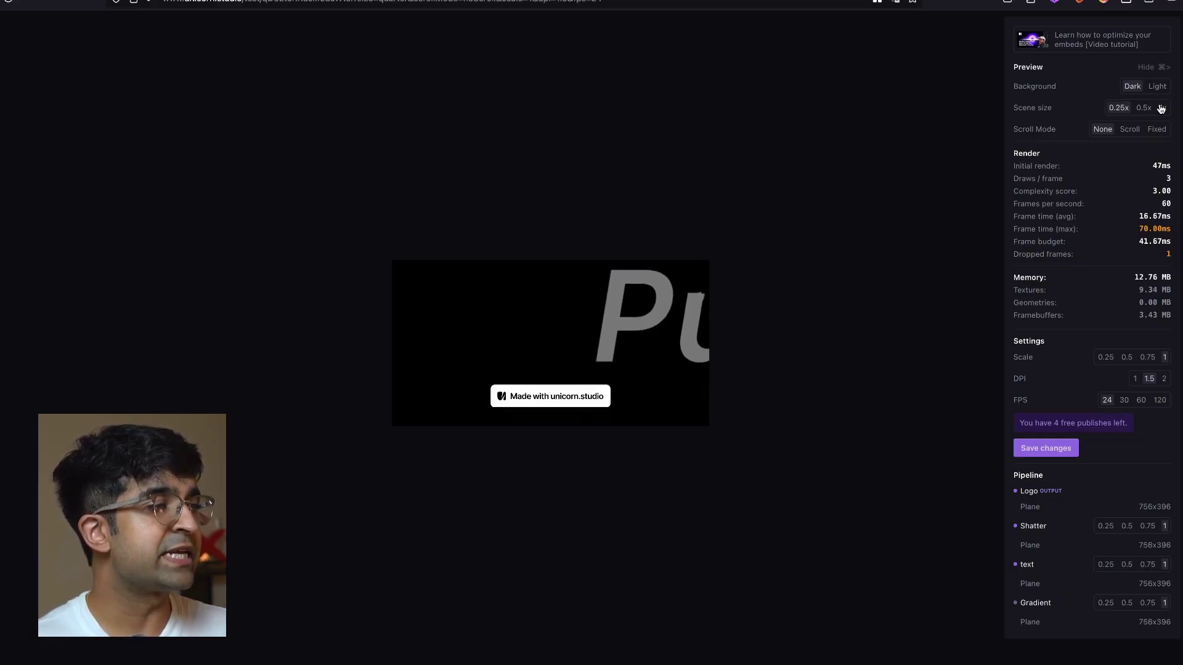
click(1160, 109)
click(1138, 112)
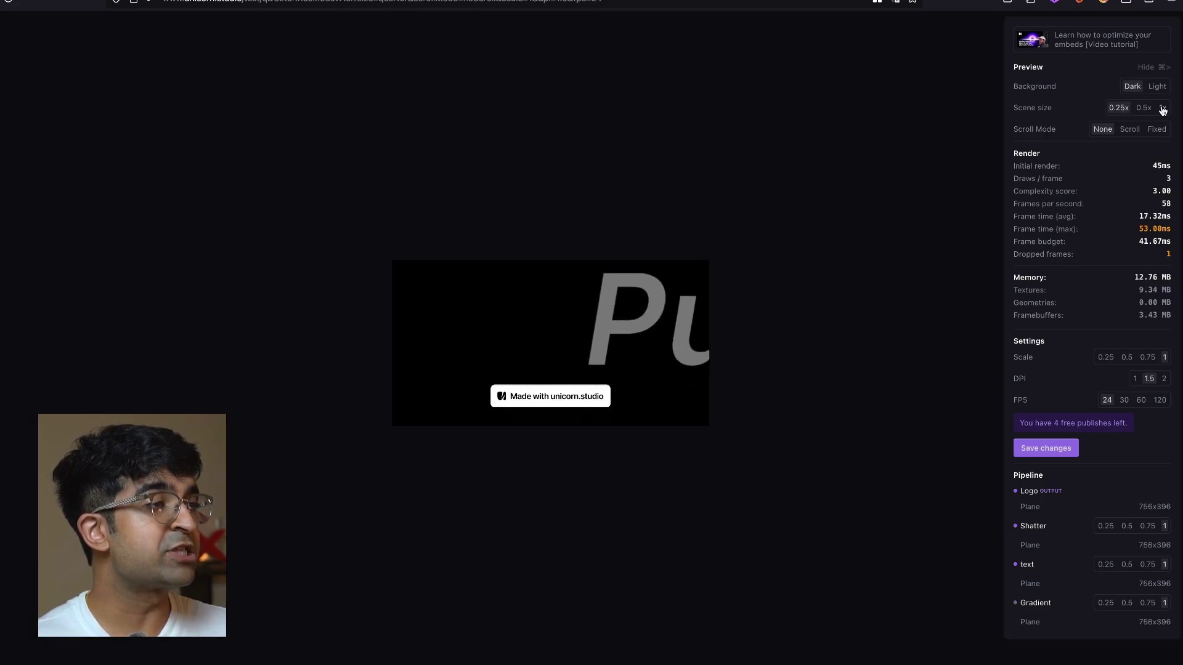
click(1115, 109)
click(1116, 109)
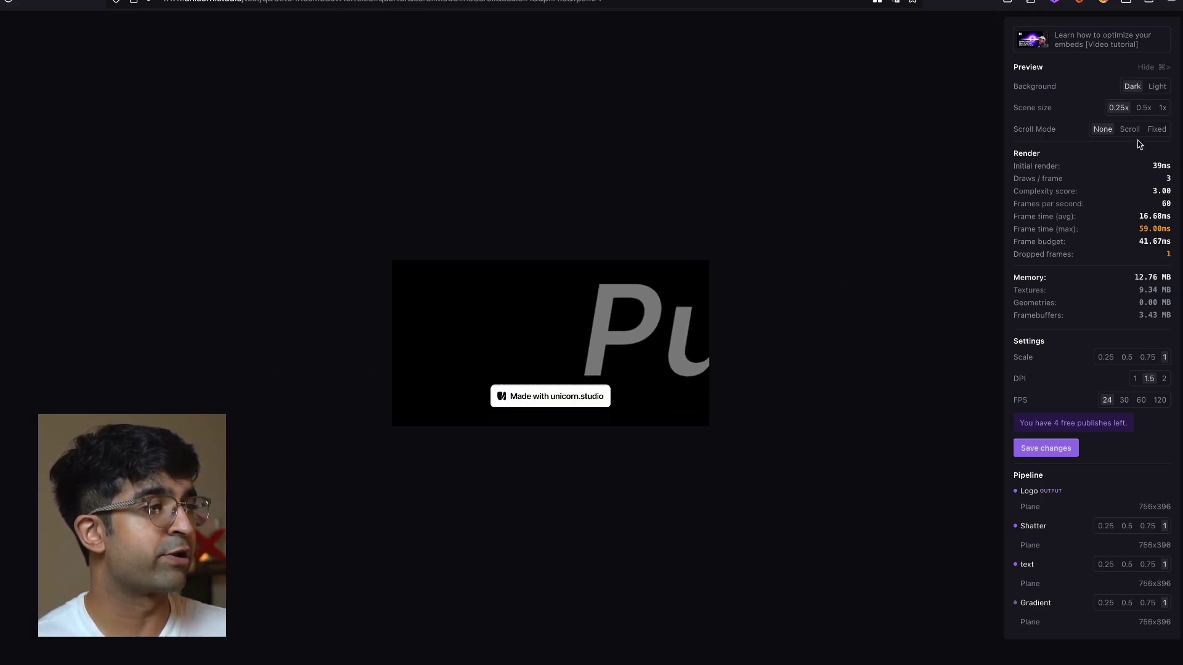
click(1163, 108)
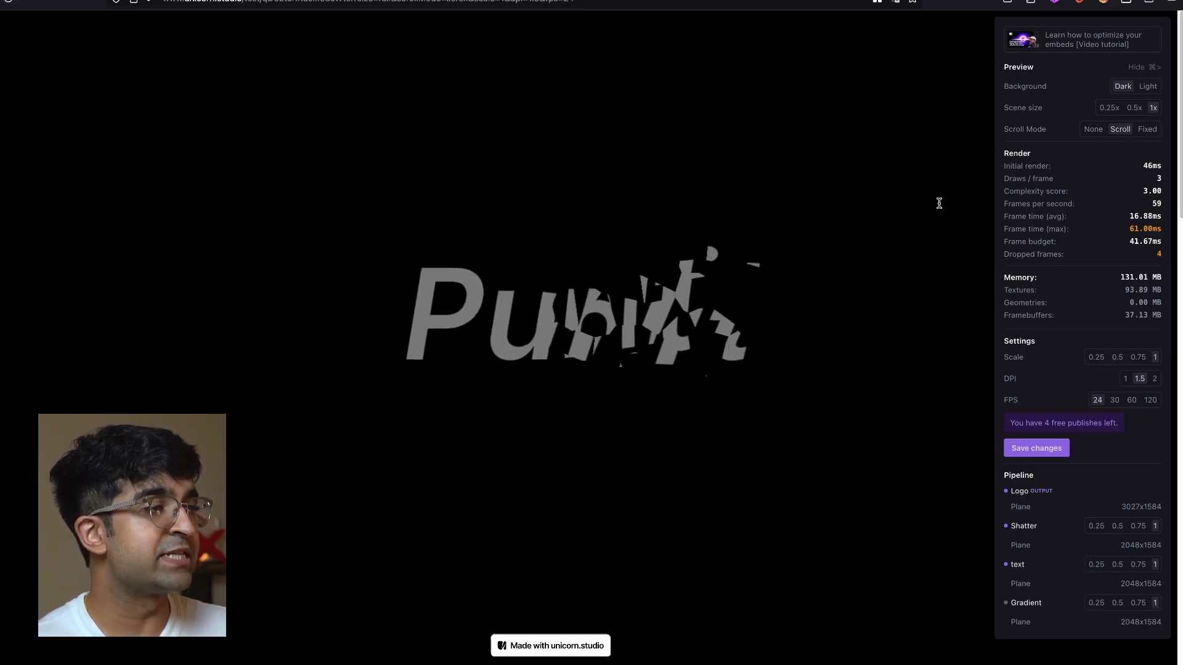
- Change the render scale from 0.5 to 0.75, save the embed settings, and return to the editor
click(1126, 357)
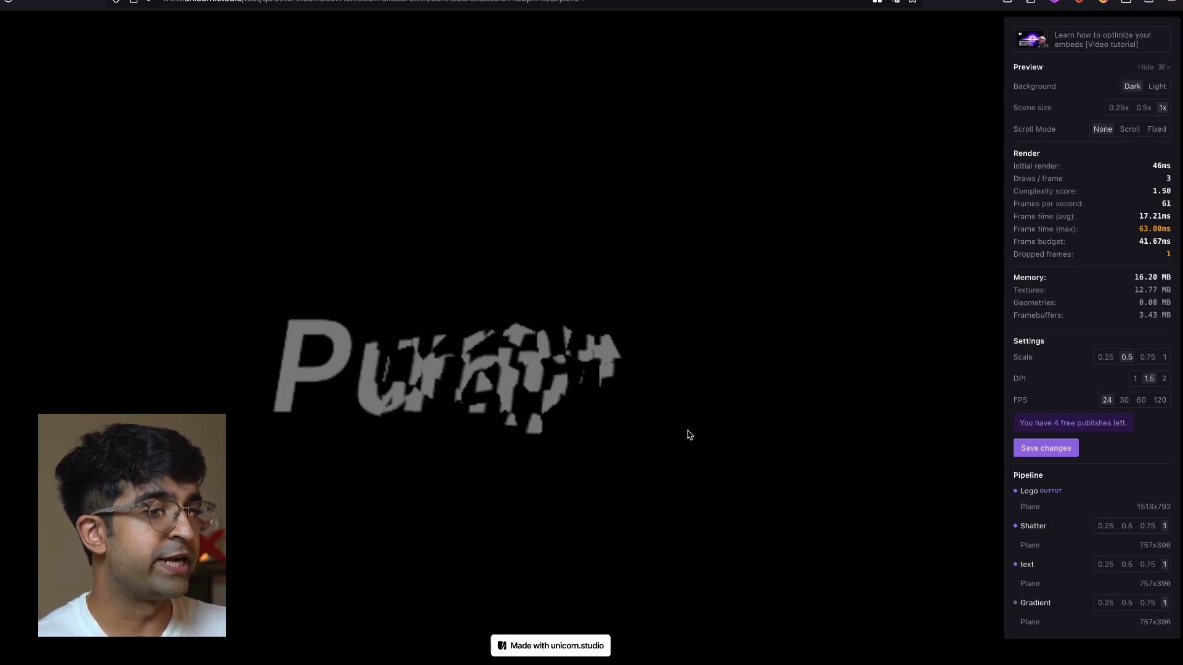
click(1147, 358)
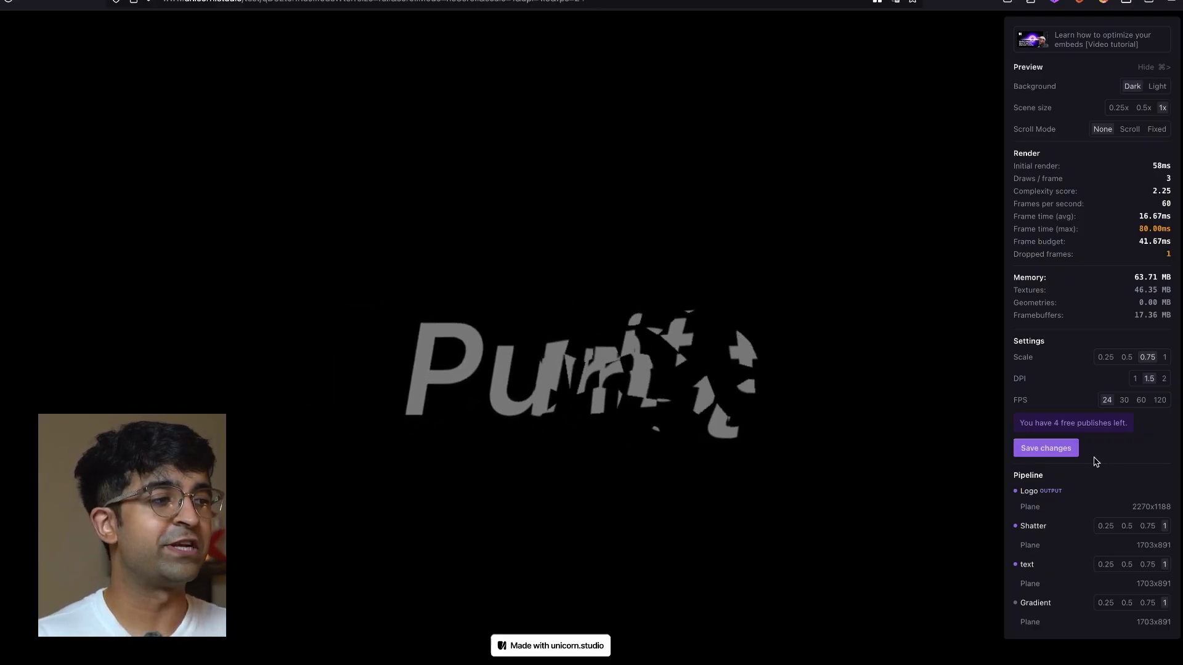
click(1058, 451)
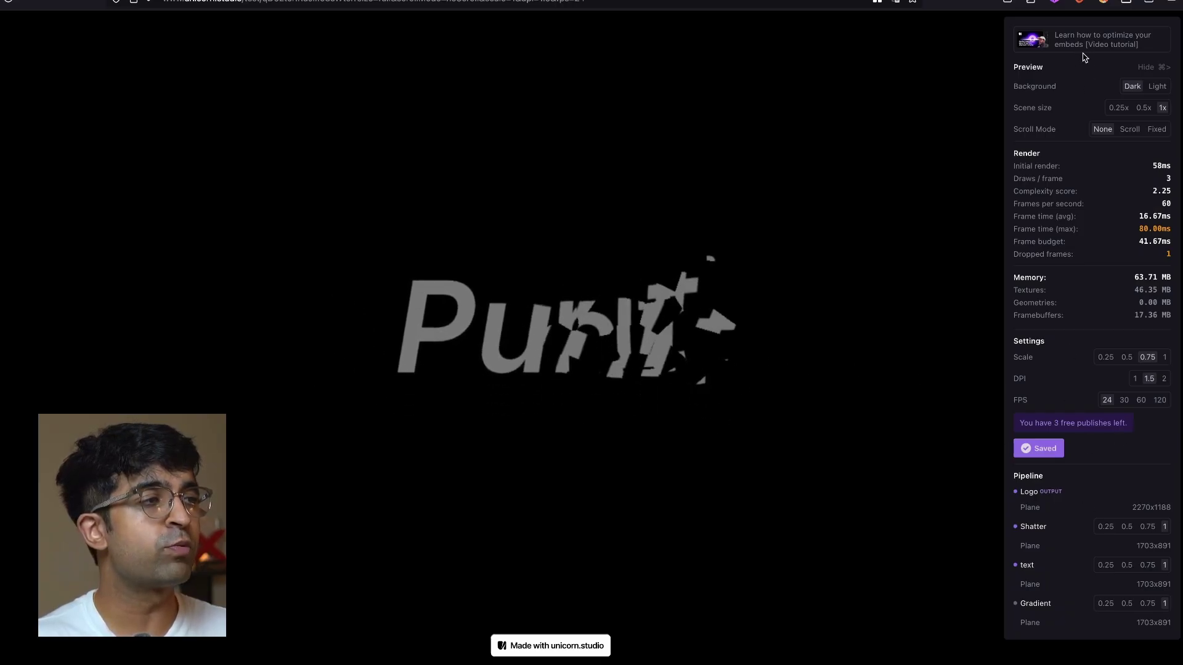
key(super+bracketleft)
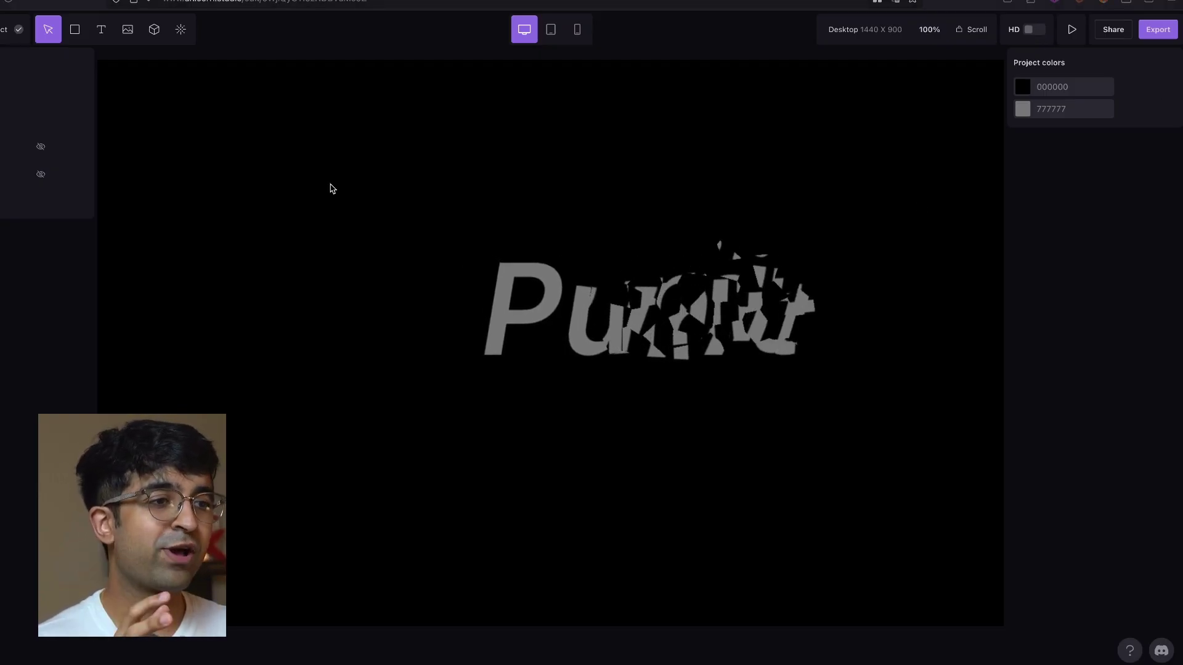
click(1033, 31)
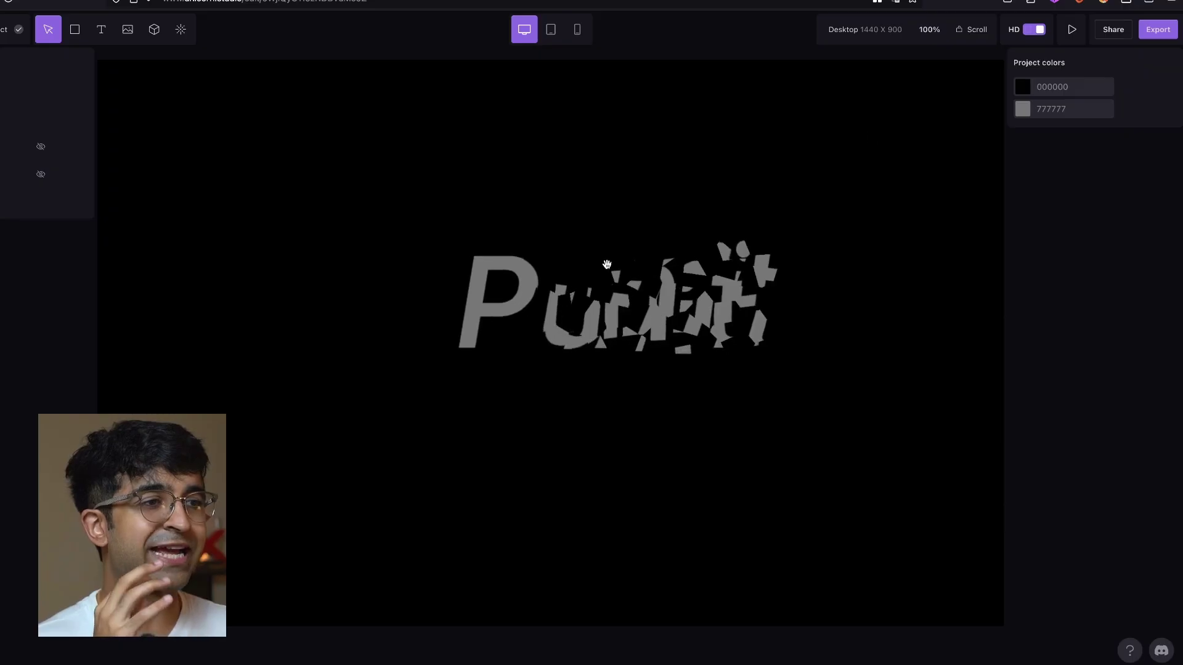
click(1033, 30)
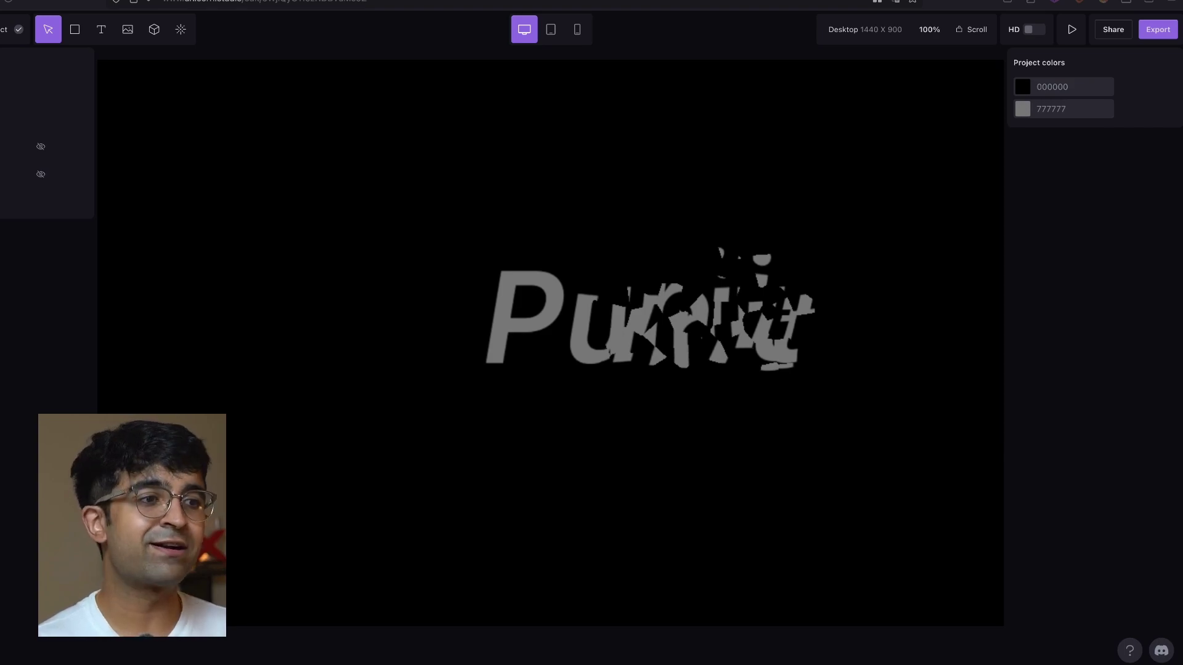
click(577, 30)
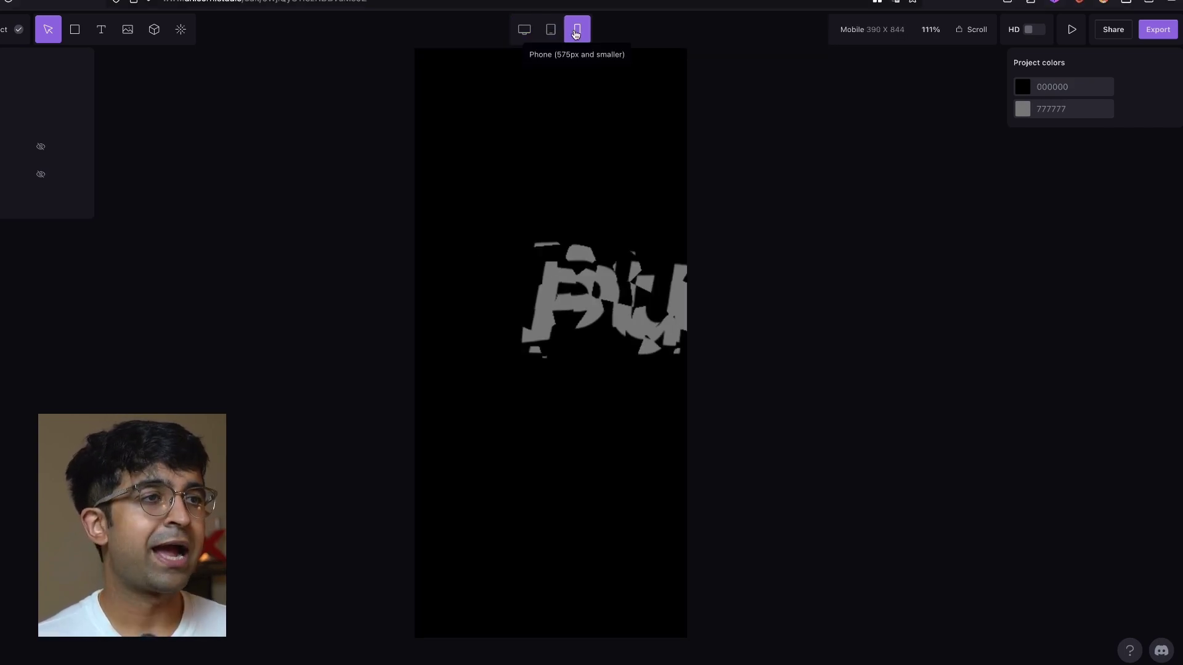
click(525, 29)
click(577, 30)
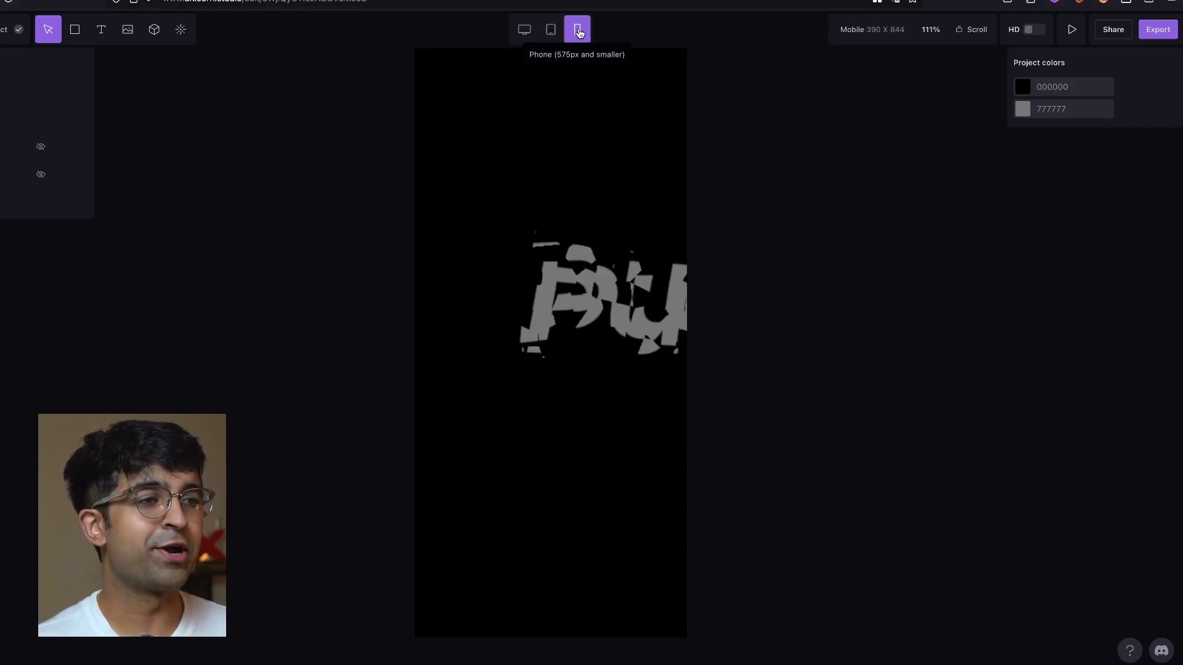
click(524, 30)
click(546, 30)
click(524, 30)
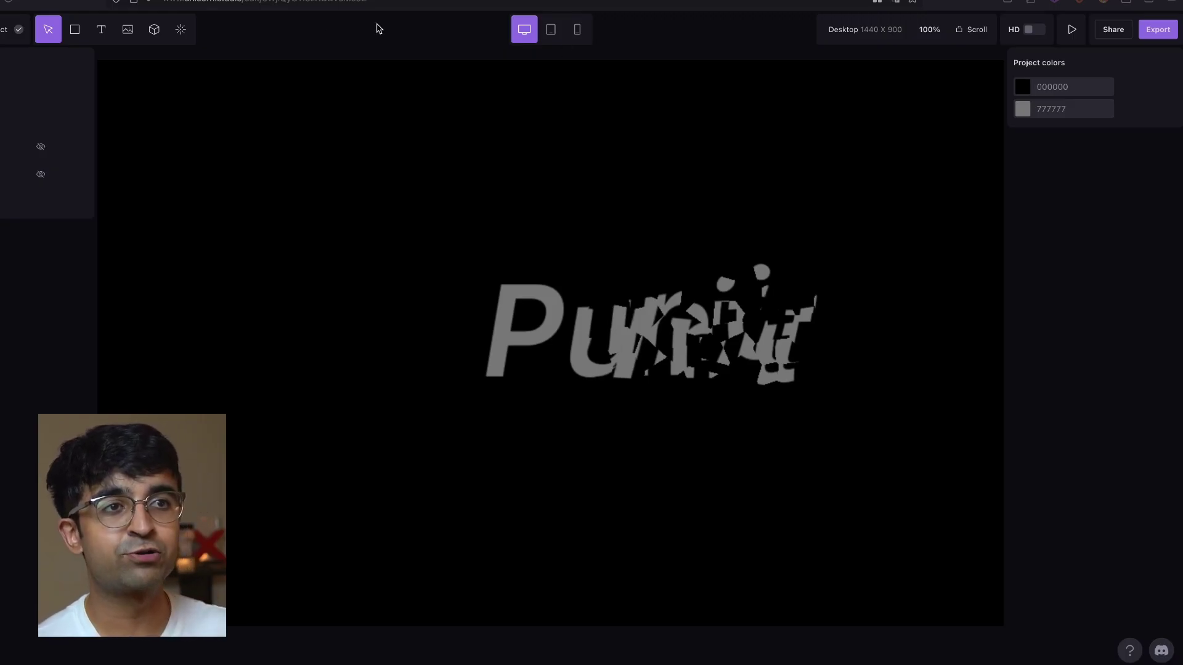
click(154, 29)
scroll(149, 142, down, 5)
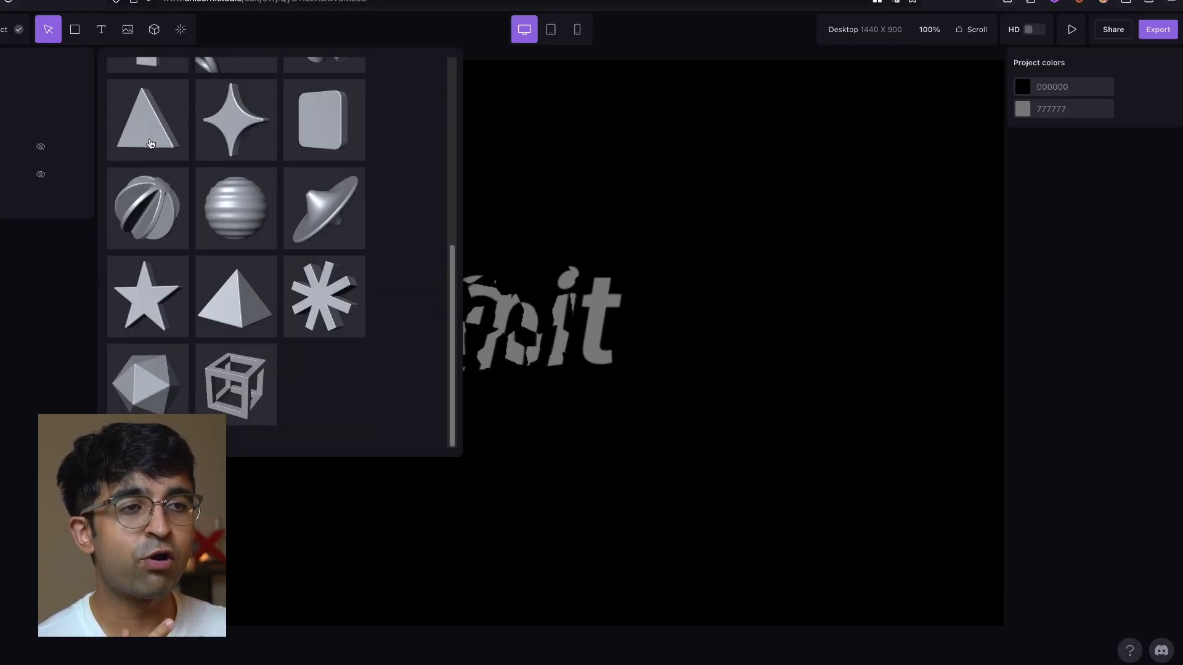
scroll(246, 225, up, 5)
click(837, 206)
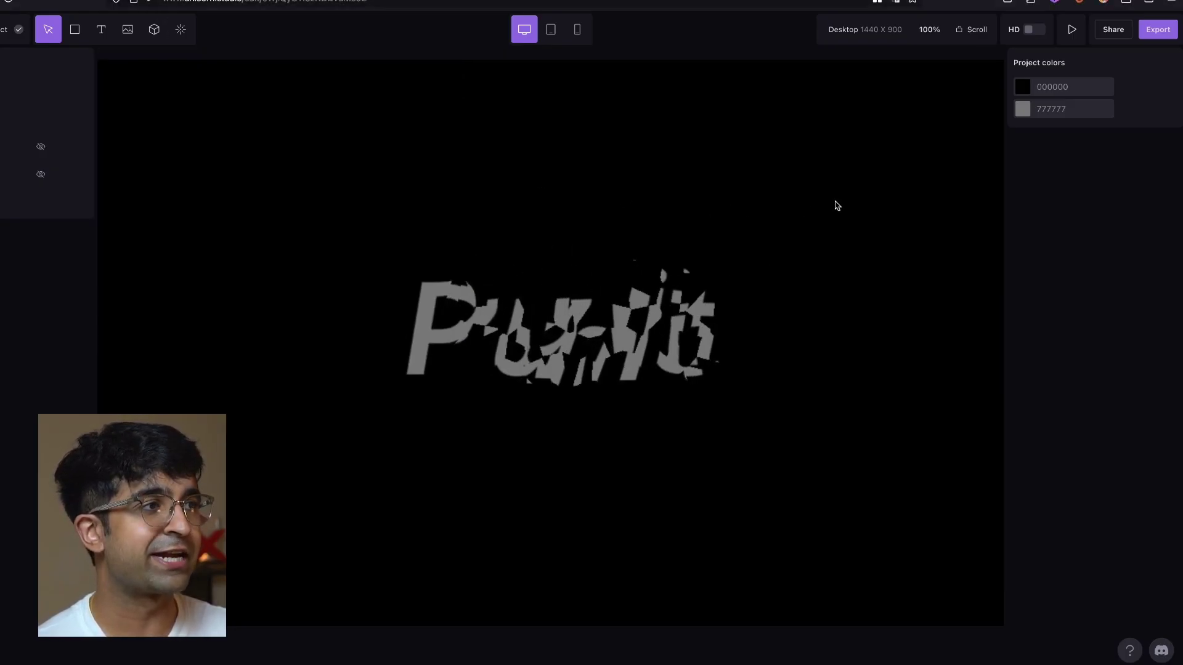